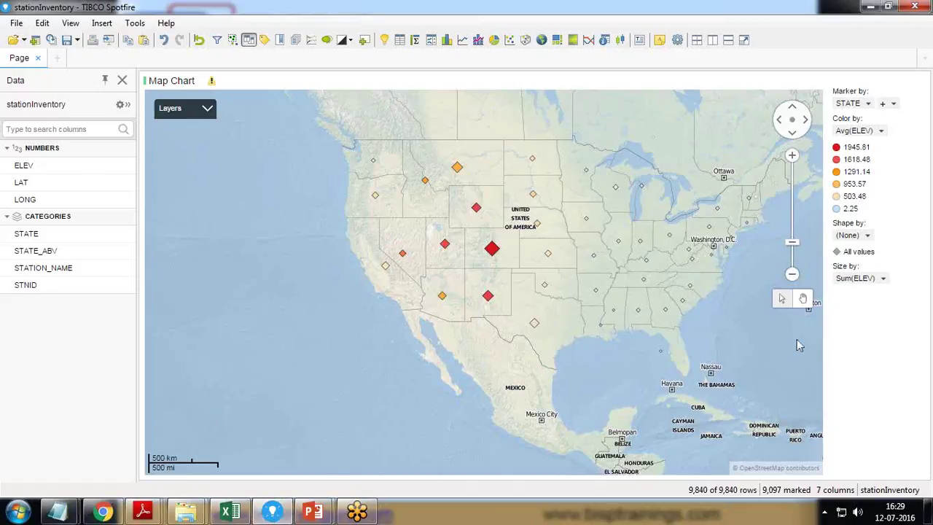
Switch to the stationInventory workbook in Excel showing the STNID, LAT, LONG, ELEV and STATE columns
key("alt+Tab")
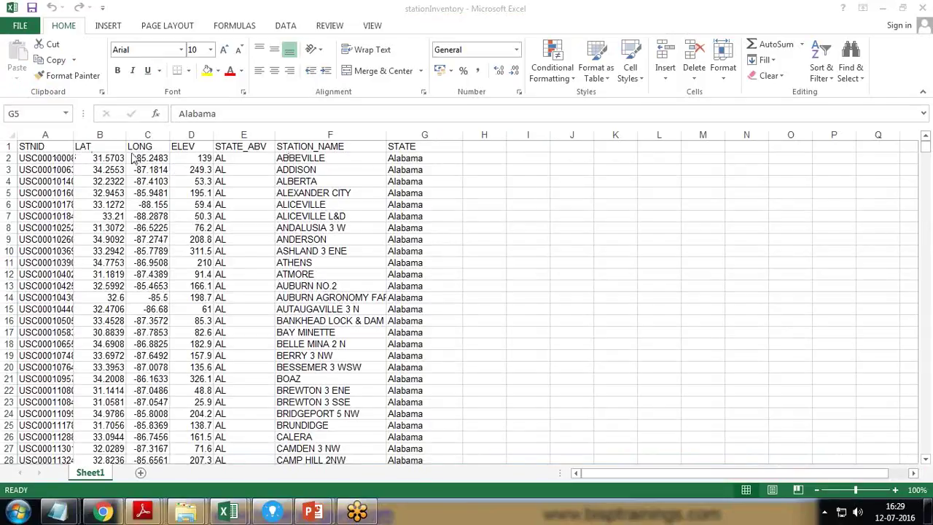
Open the NorthAmericanProvinces.sbdf folder maximized, widening Type to read 'Spotfire Binary Data File'
left_click(929, 512)
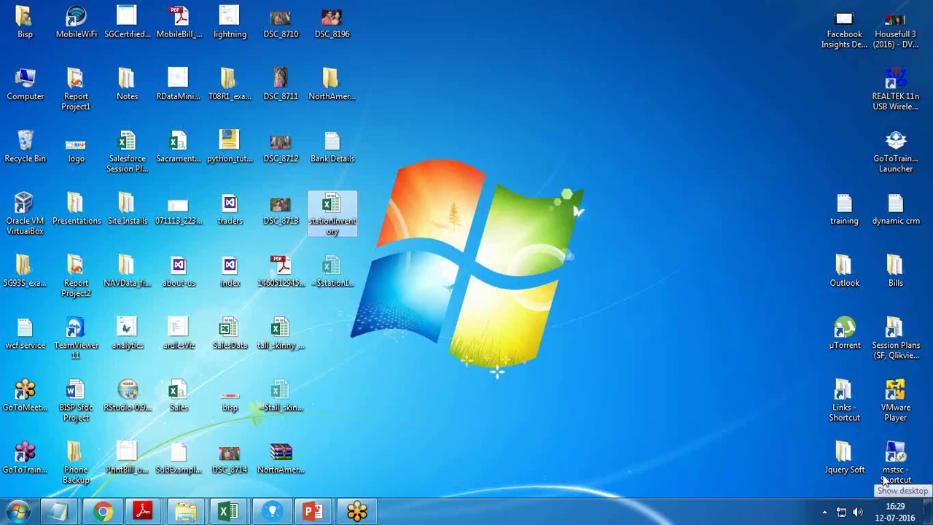
double_click(329, 86)
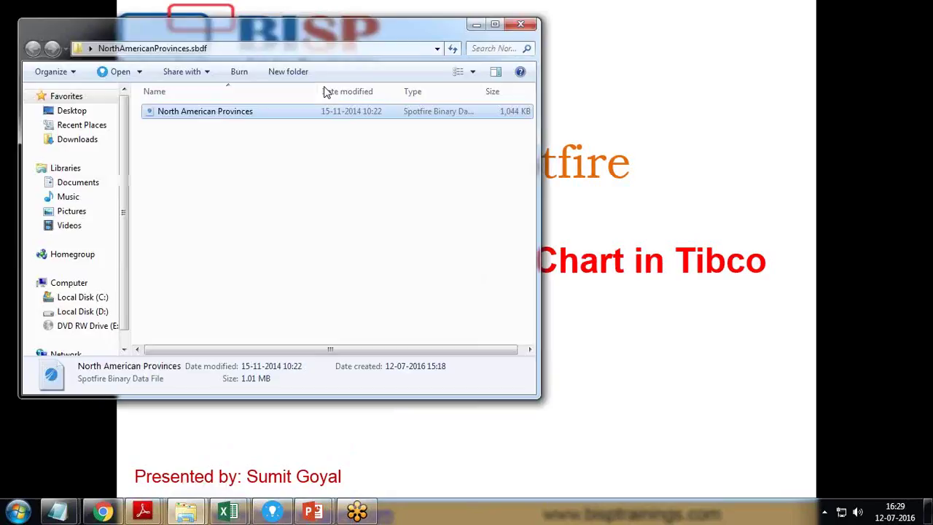
left_click(495, 24)
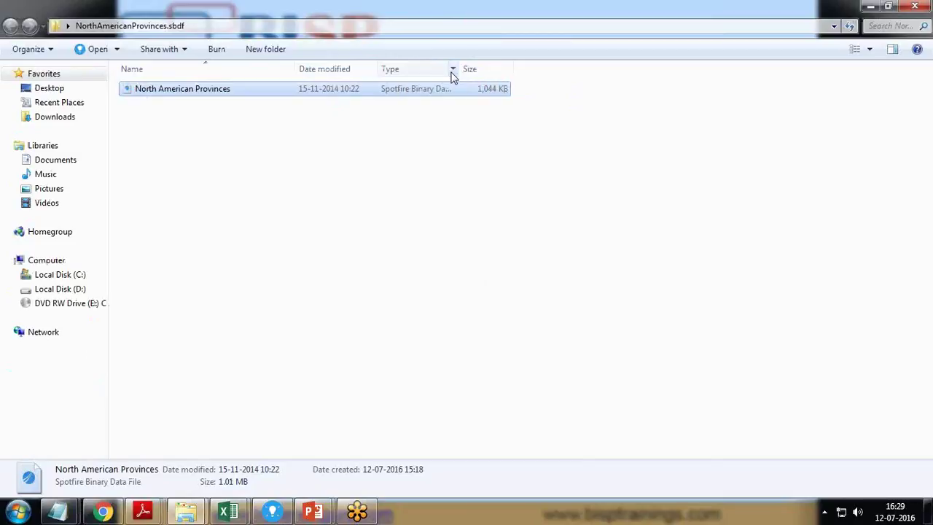
left_click_drag(459, 67, 489, 63)
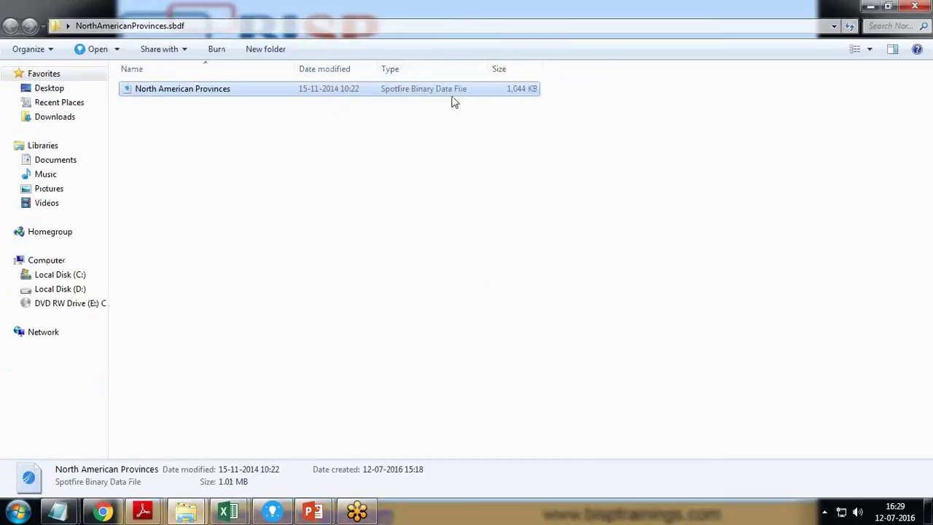
right_click(184, 90)
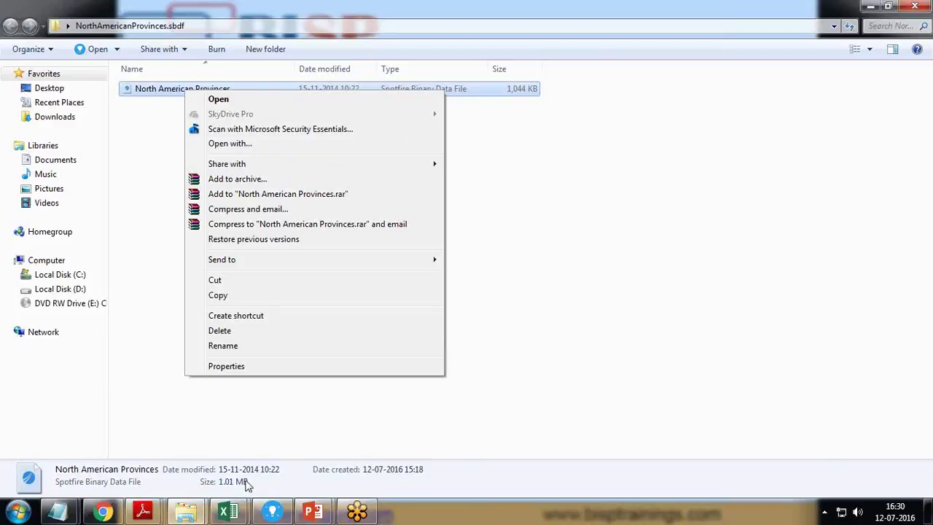
Close the current stationInventory.dxp analysis in Spotfire without saving changes
left_click(270, 510)
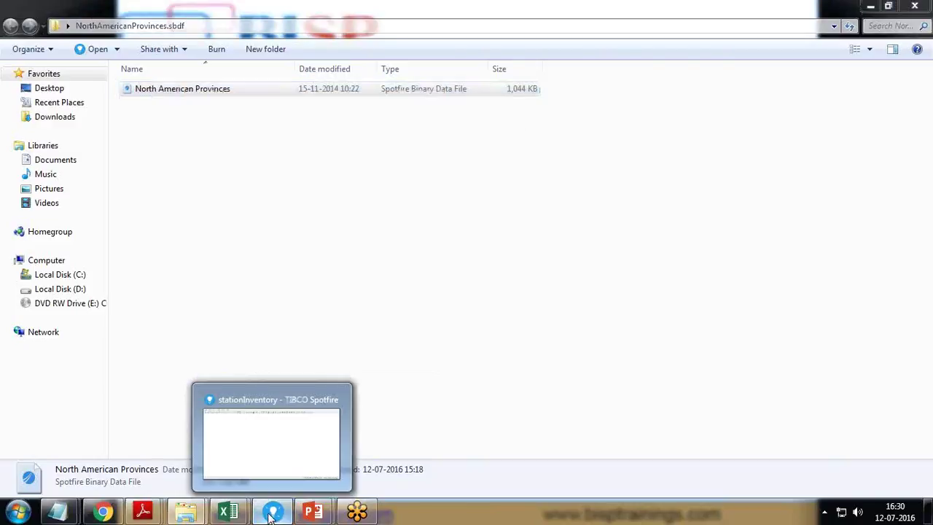
left_click(270, 510)
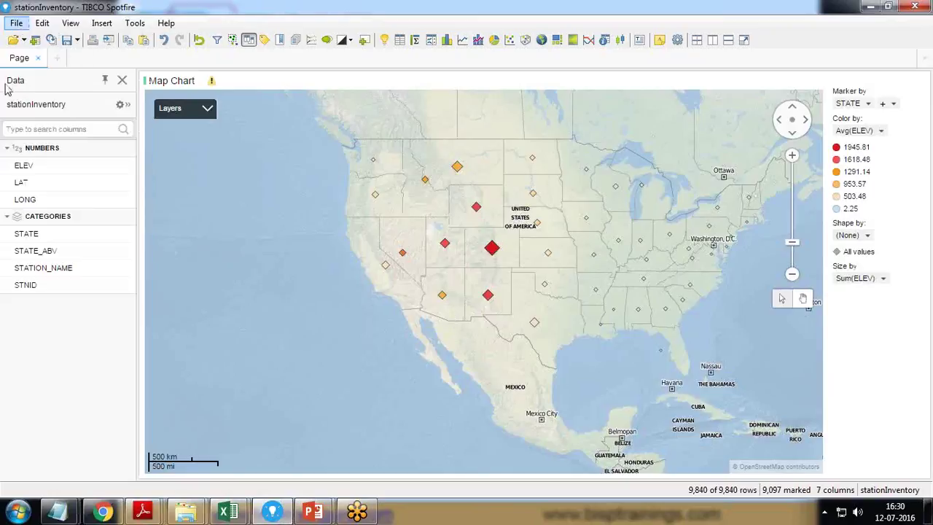
left_click(14, 23)
left_click(16, 23)
left_click(16, 23)
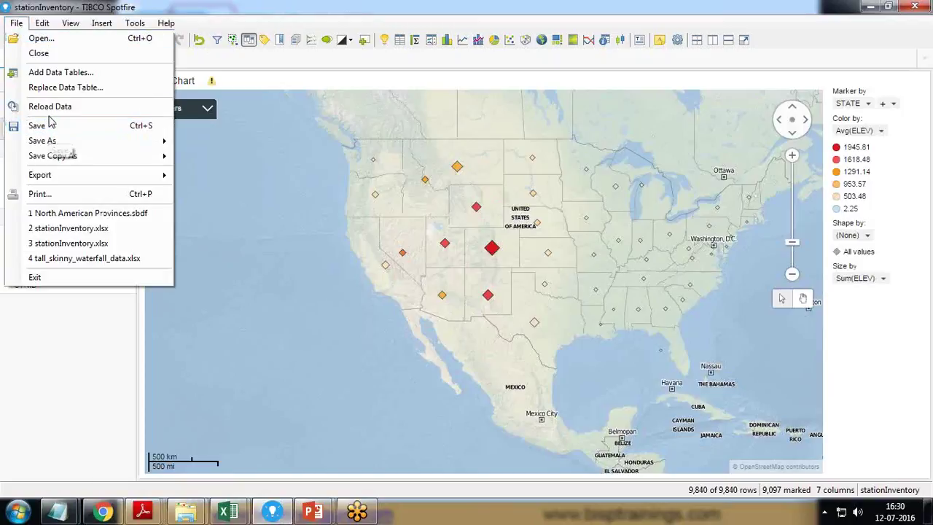
left_click(42, 55)
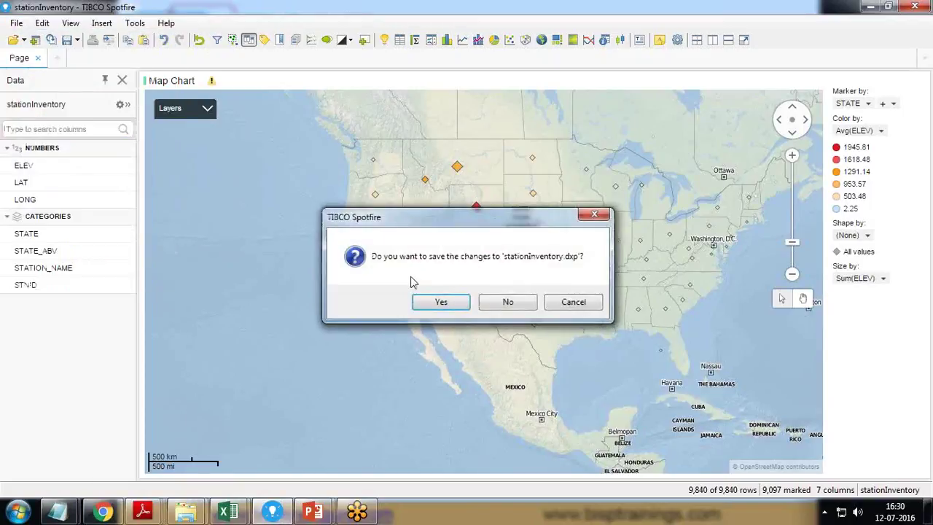
left_click(508, 301)
Add the Desktop stationInventory Excel workbook as a data table with default import settings
left_click(16, 23)
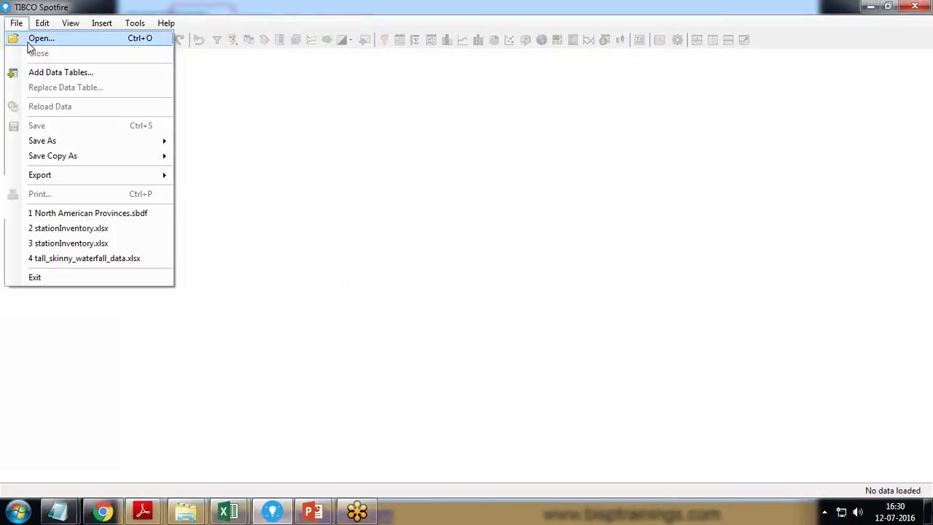
left_click(298, 316)
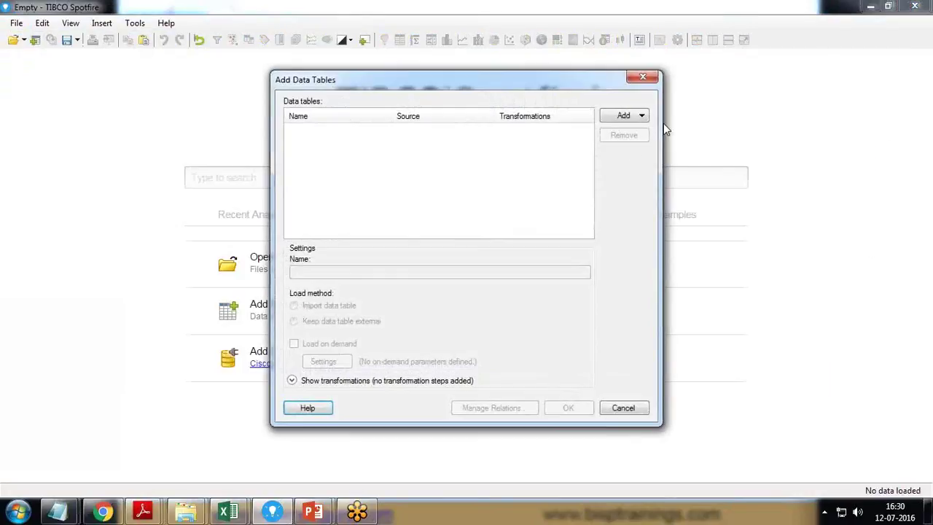
left_click(627, 118)
left_click(618, 149)
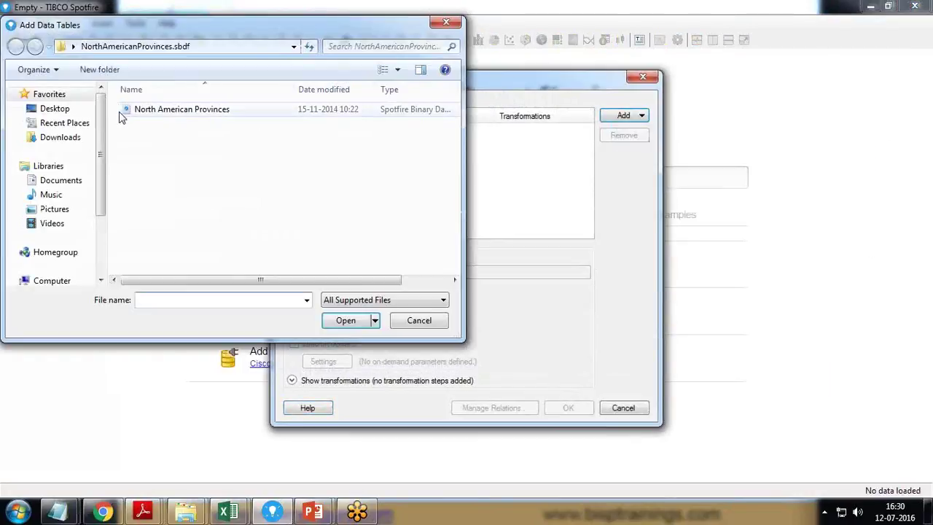
left_click(65, 113)
scroll(204, 202, "down", 10)
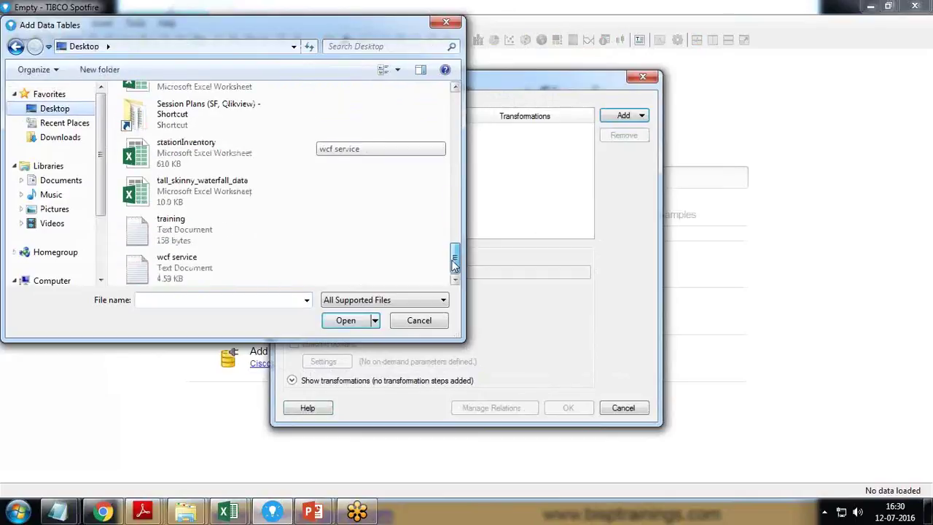
left_click(175, 155)
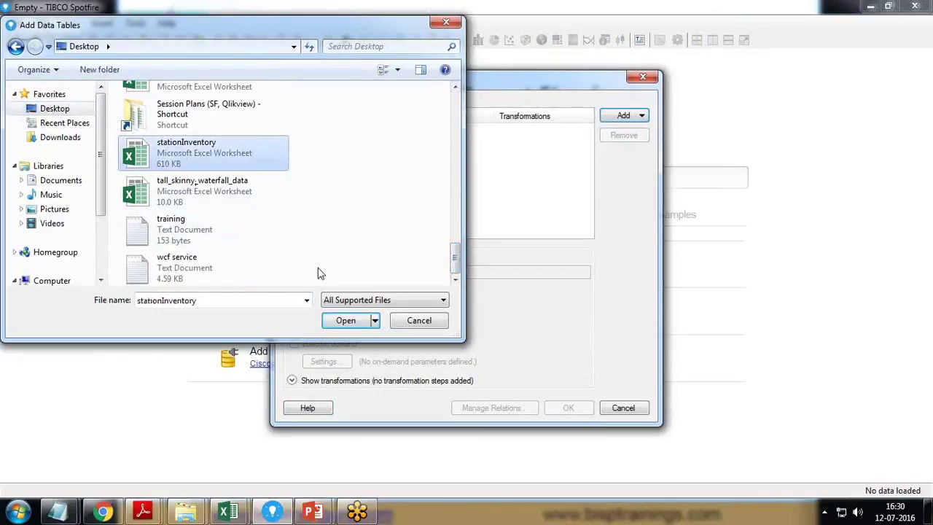
left_click(358, 320)
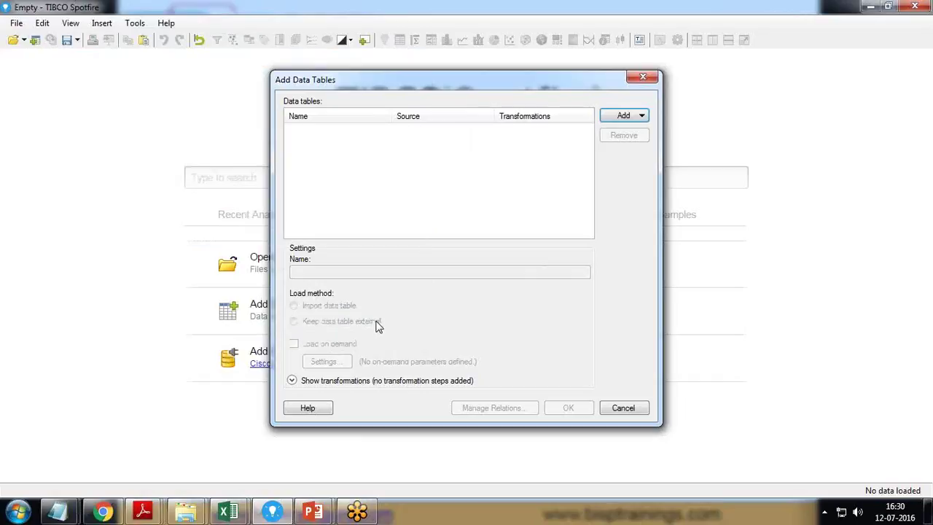
left_click(576, 361)
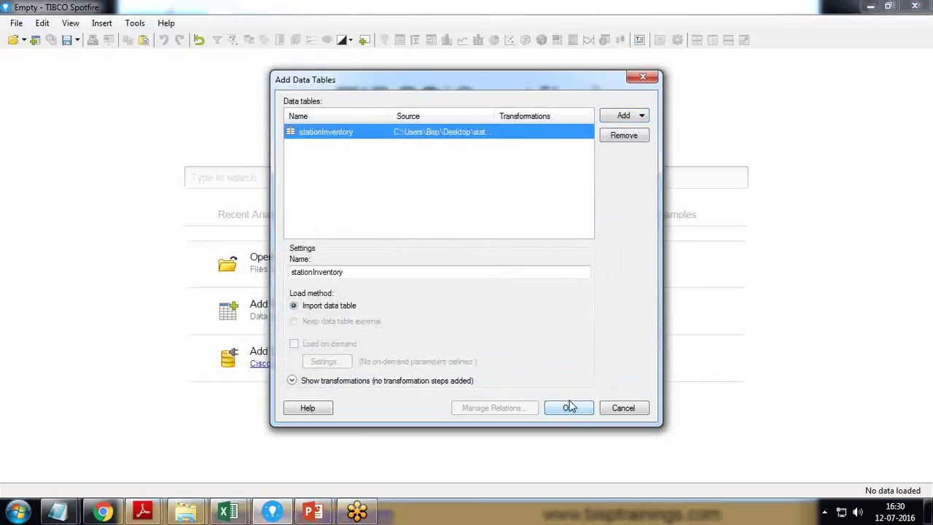
key("Return")
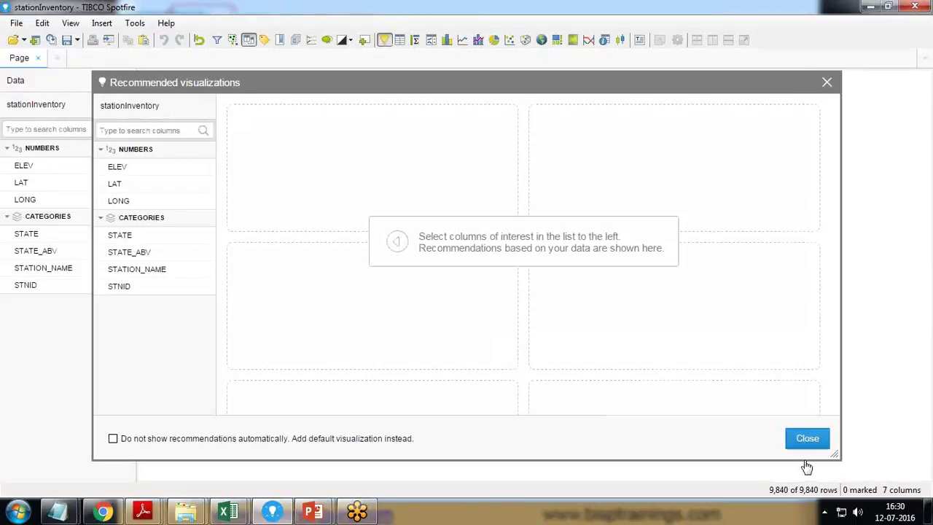
Create a map chart of the stationInventory stations and bring the United States into view
left_click(807, 439)
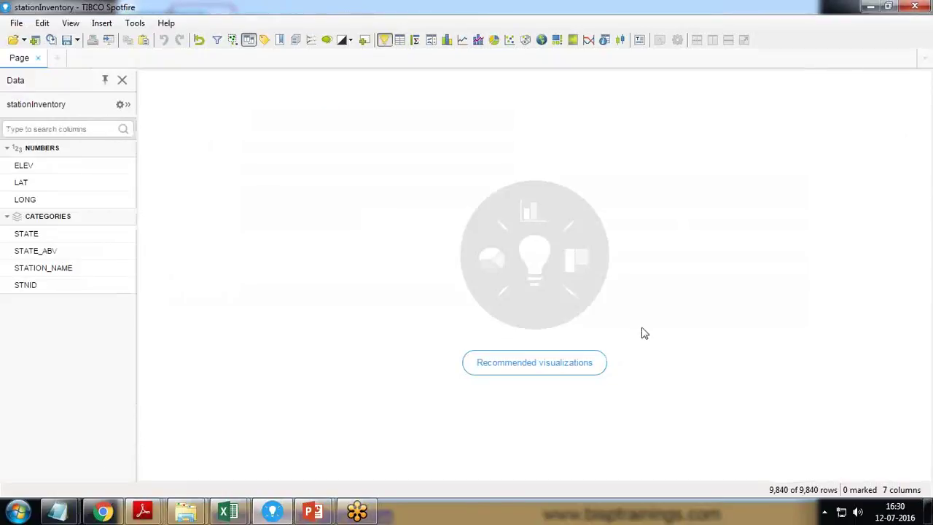
left_click(542, 40)
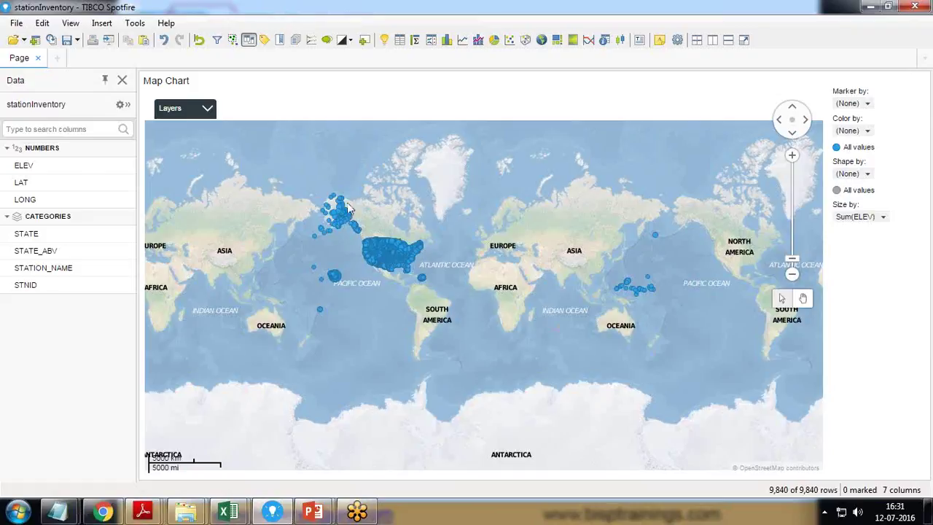
left_click_drag(335, 240, 477, 328)
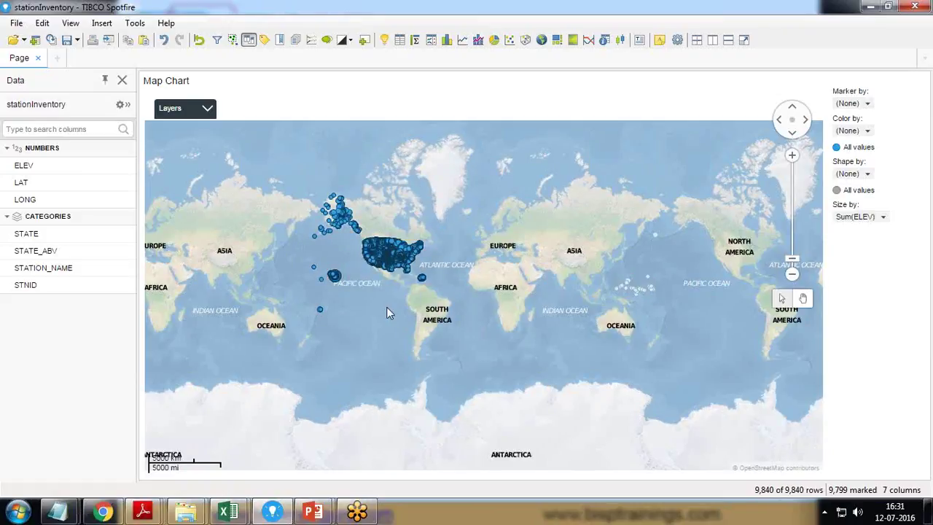
scroll(387, 312, "up", 2)
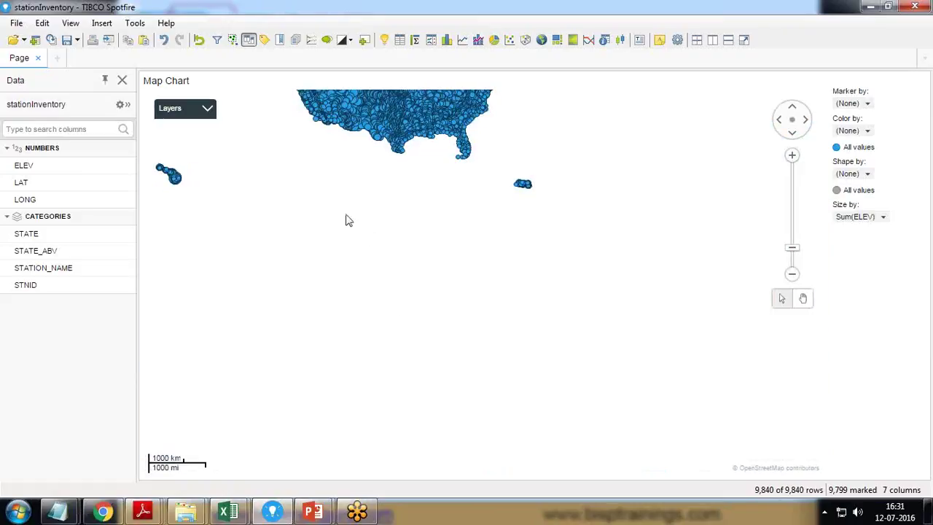
left_click_drag(348, 215, 351, 388)
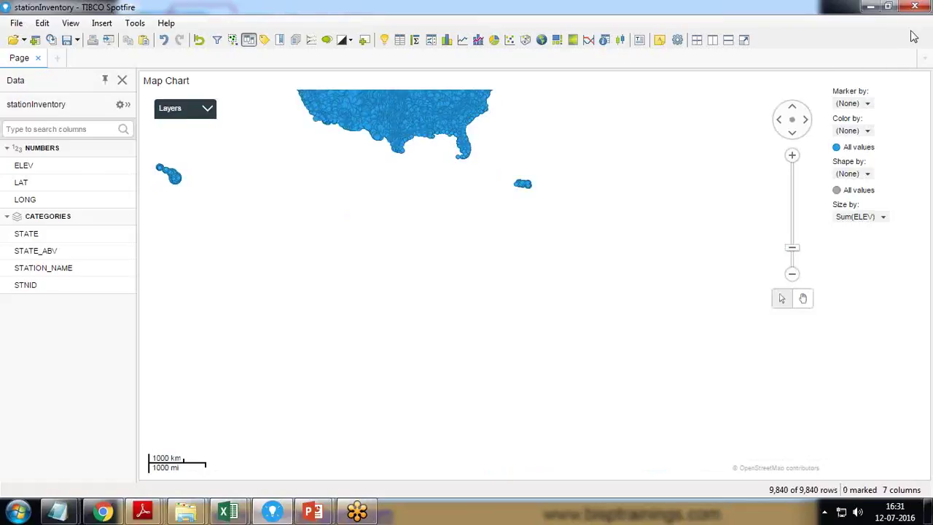
left_click(793, 111)
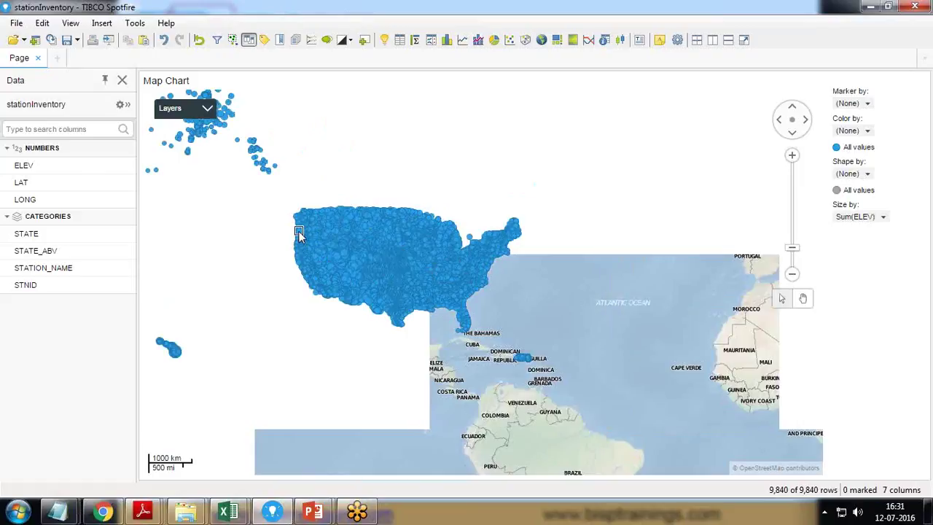
Open the stationInventory marker layer settings from the map chart's Layers properties
right_click(356, 236)
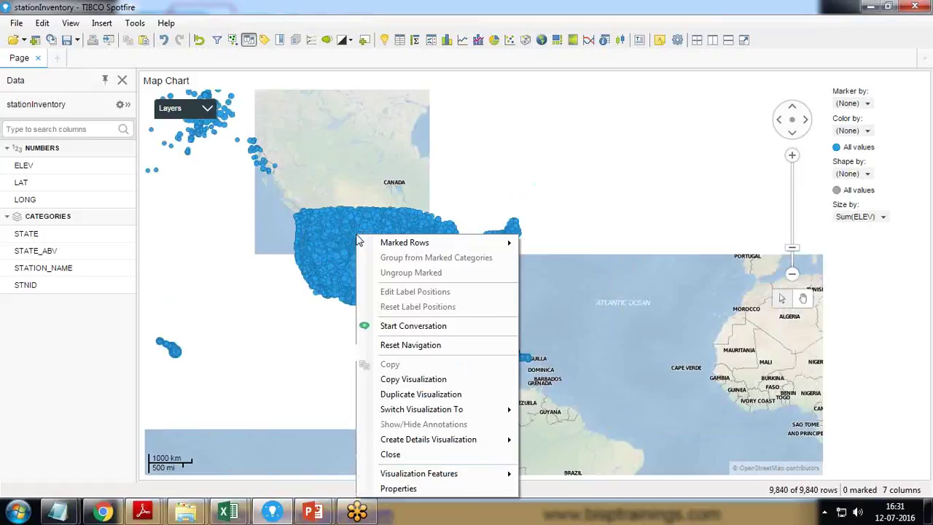
left_click(409, 490)
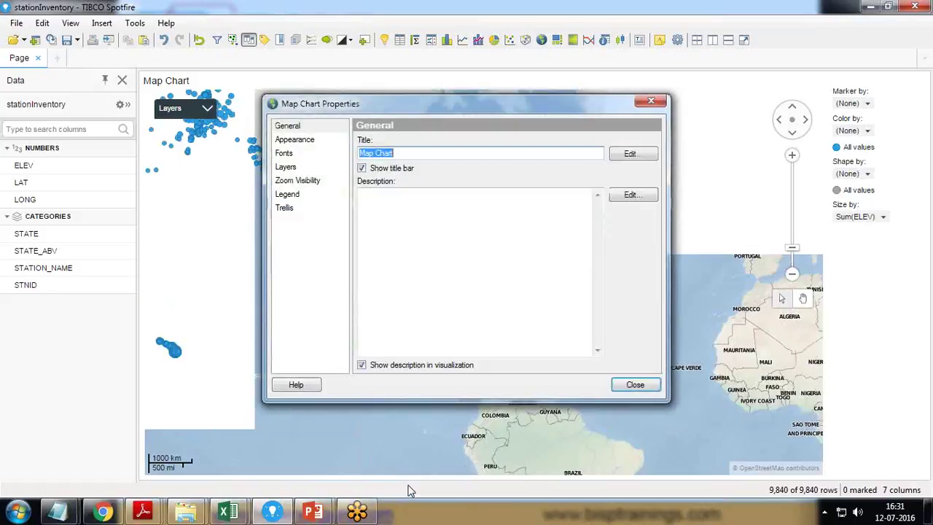
left_click(294, 169)
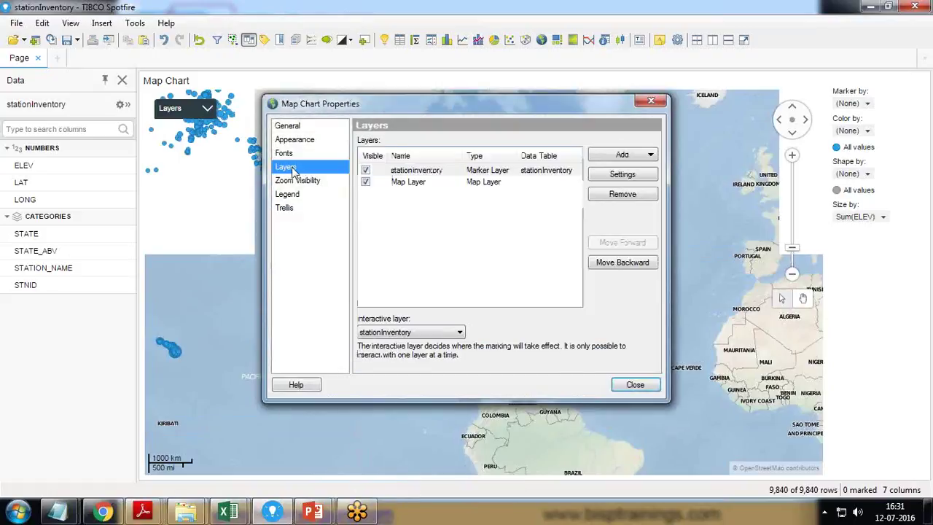
left_click(420, 174)
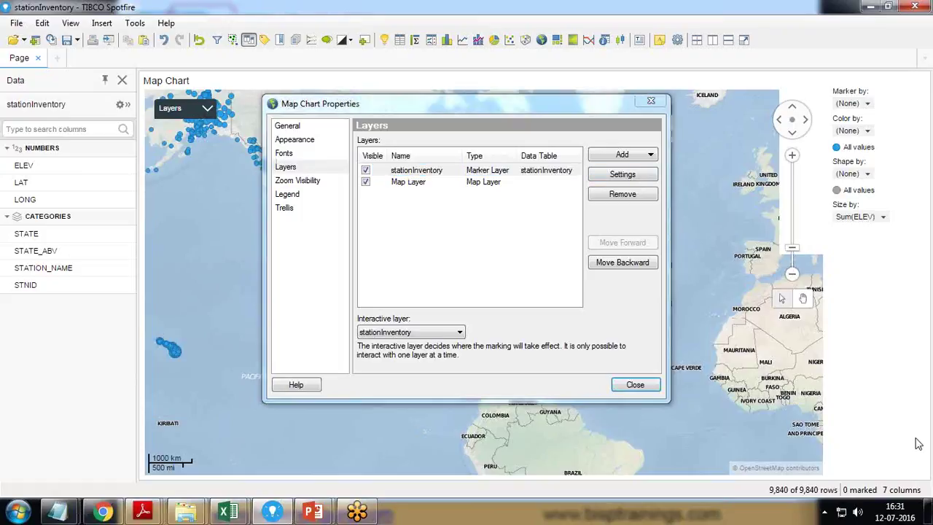
left_click(913, 43)
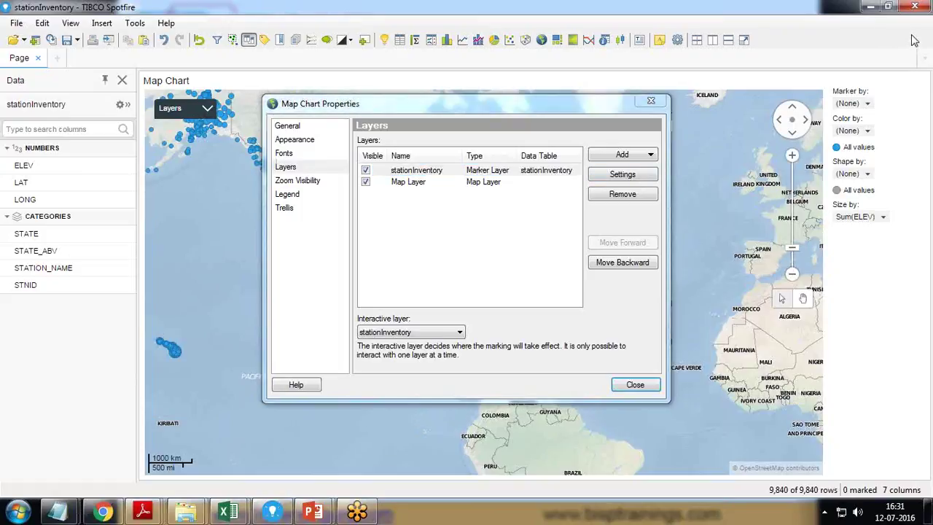
left_click(412, 175)
left_click(624, 174)
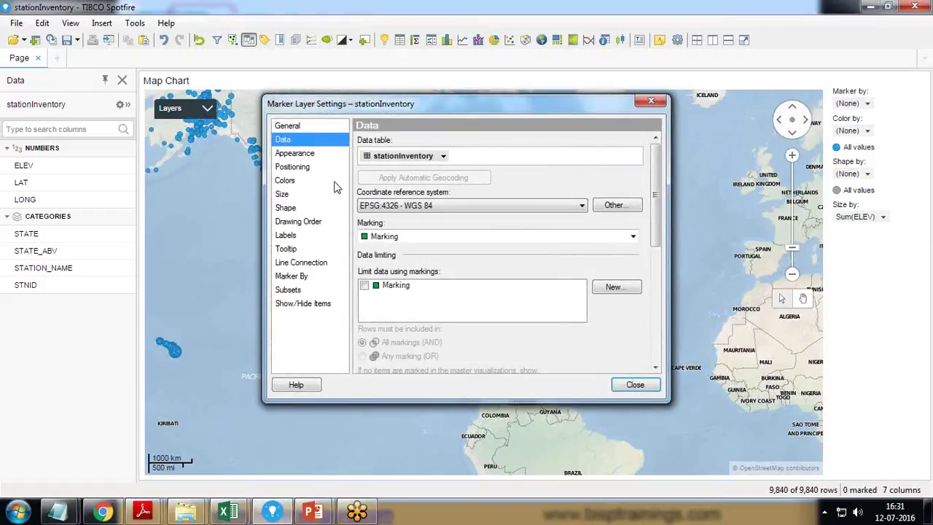
Position the markers by geocoding on the STATE column and begin adding a geocoding table
left_click(292, 169)
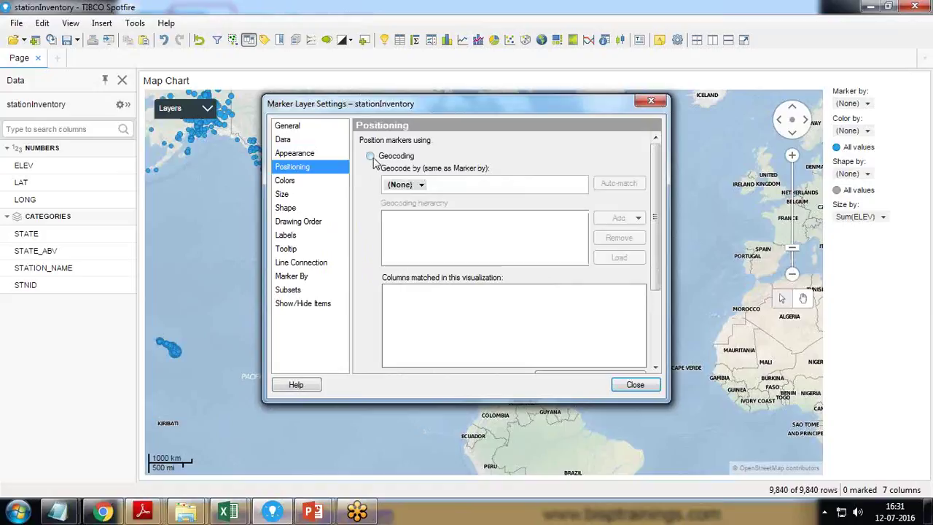
left_click(371, 157)
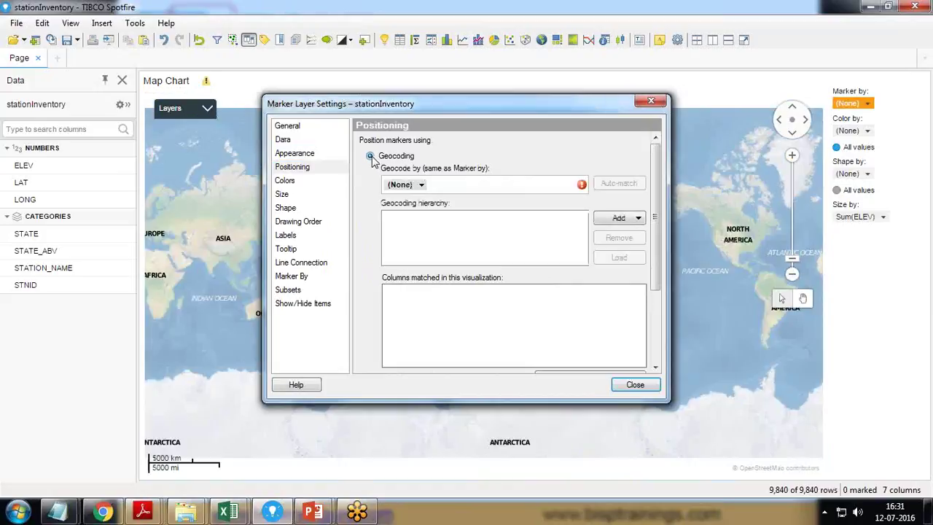
left_click(423, 186)
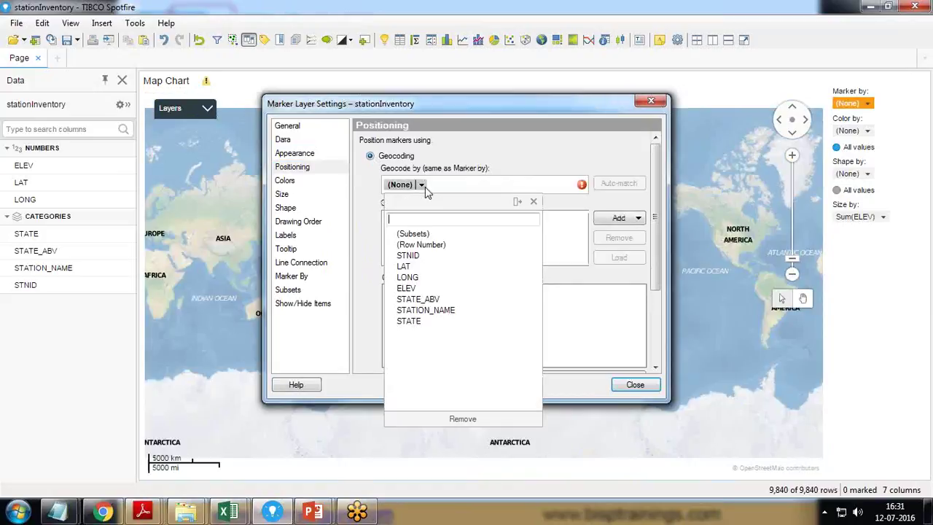
left_click(411, 323)
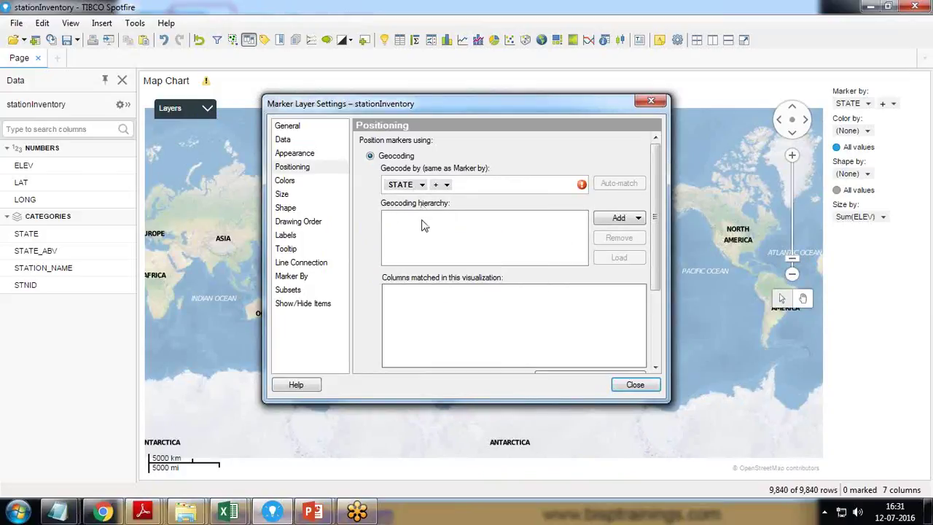
left_click(632, 218)
Add the North American Provinces file from NorthAmericanProvinces.sbdf to the geocoding hierarchy
left_click(616, 253)
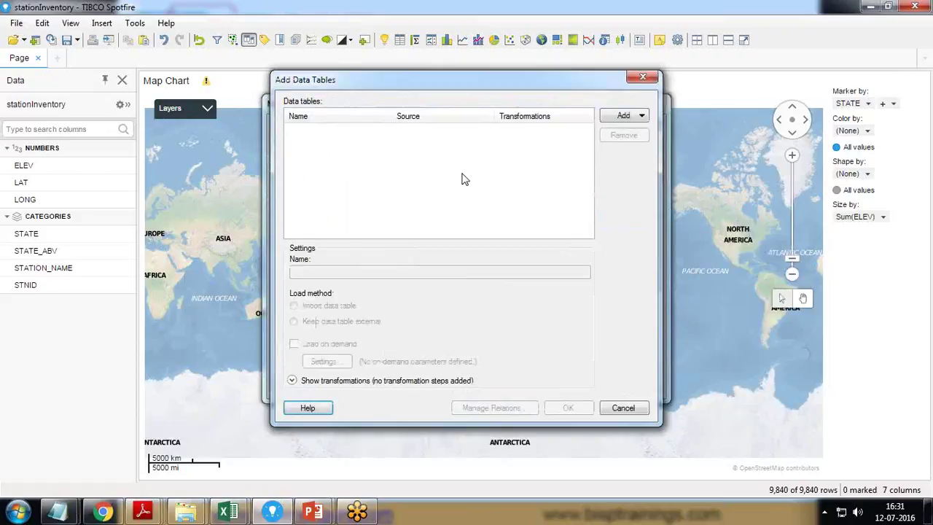
left_click(620, 115)
left_click(619, 151)
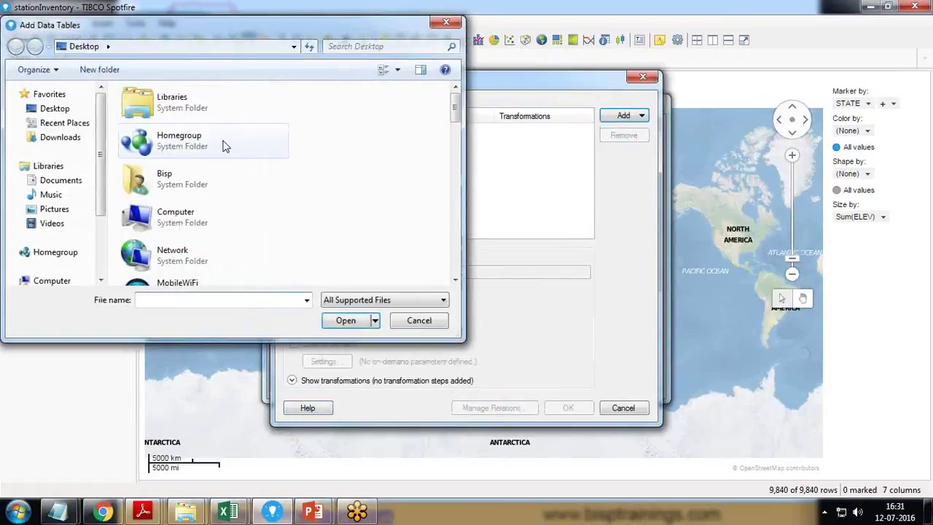
scroll(423, 138, "down", 5)
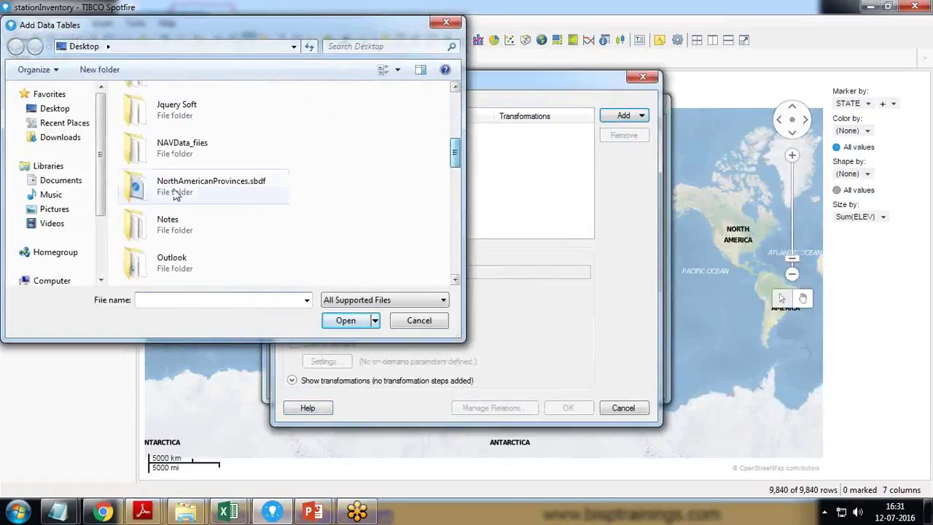
double_click(175, 193)
left_click(193, 117)
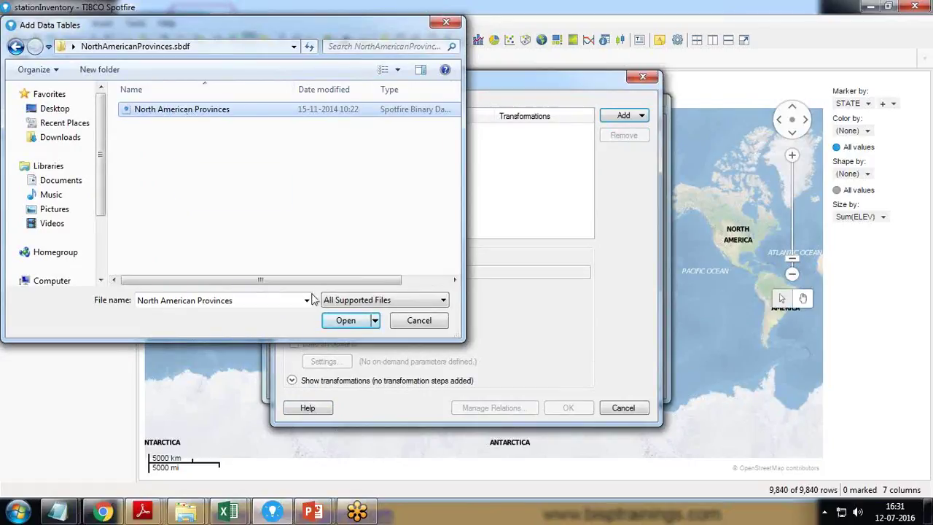
left_click(347, 320)
left_click(572, 410)
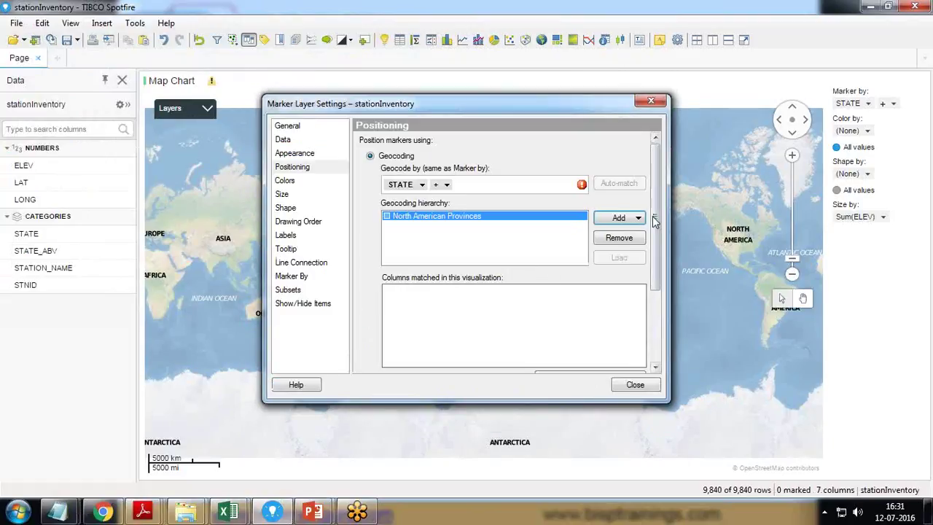
Open the data table column matches and start a new match
mouse_move(535, 151)
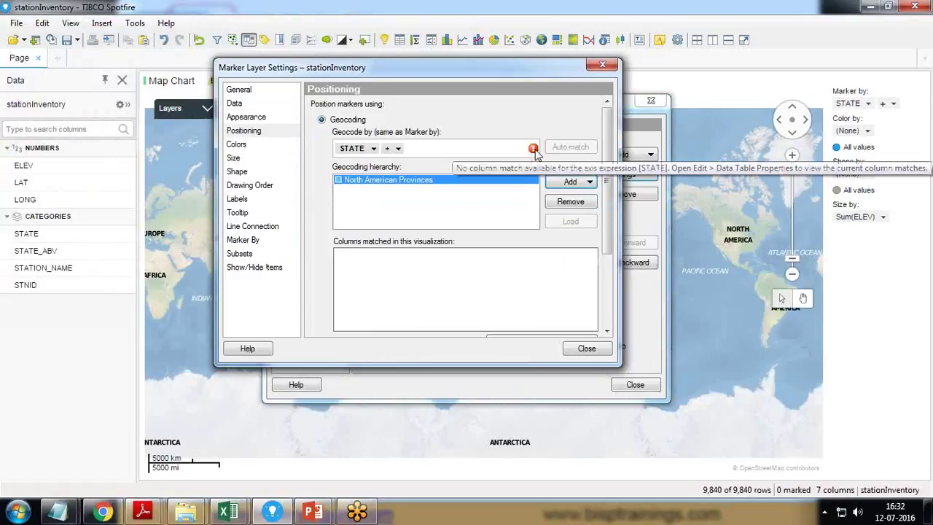
scroll(608, 263, "down", 2)
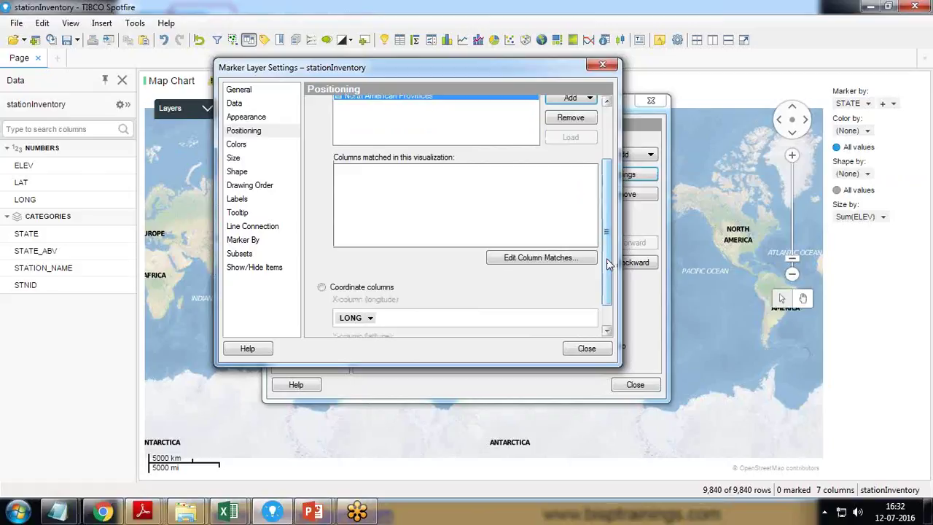
left_click(521, 260)
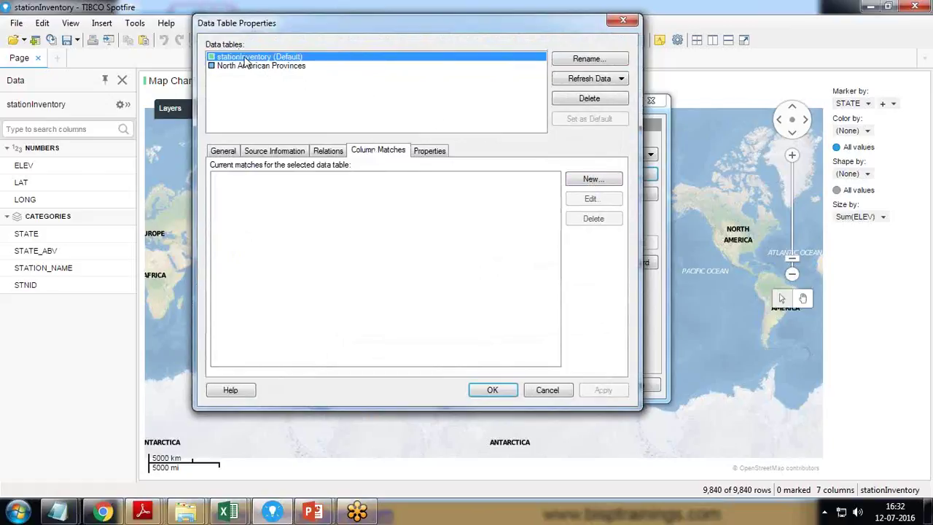
left_click(602, 186)
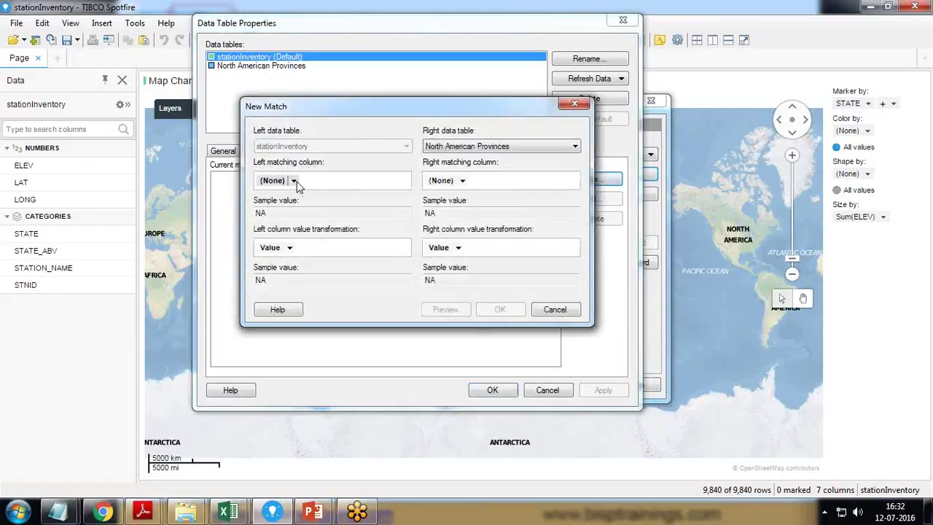
Match stationInventory STATE to the North American Provinces Province column, preview it, and apply
left_click(296, 180)
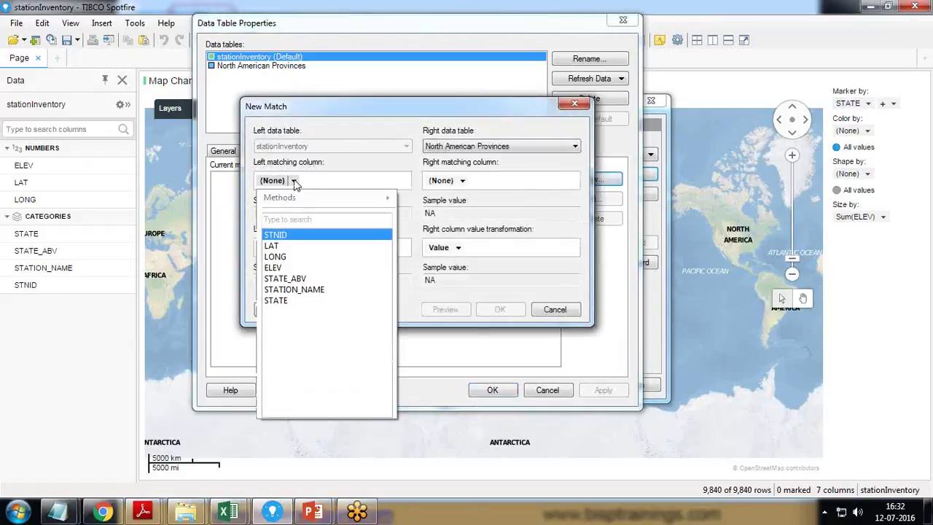
left_click(291, 300)
left_click(464, 180)
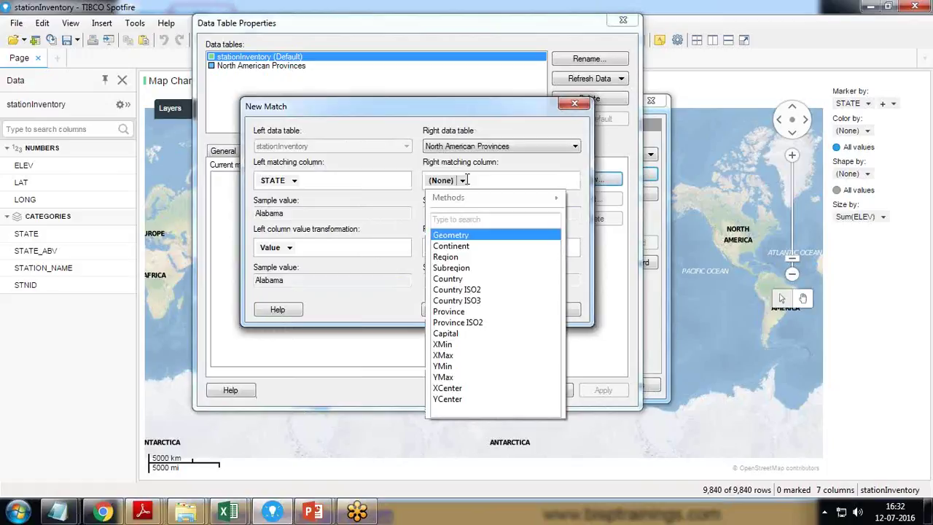
left_click(456, 312)
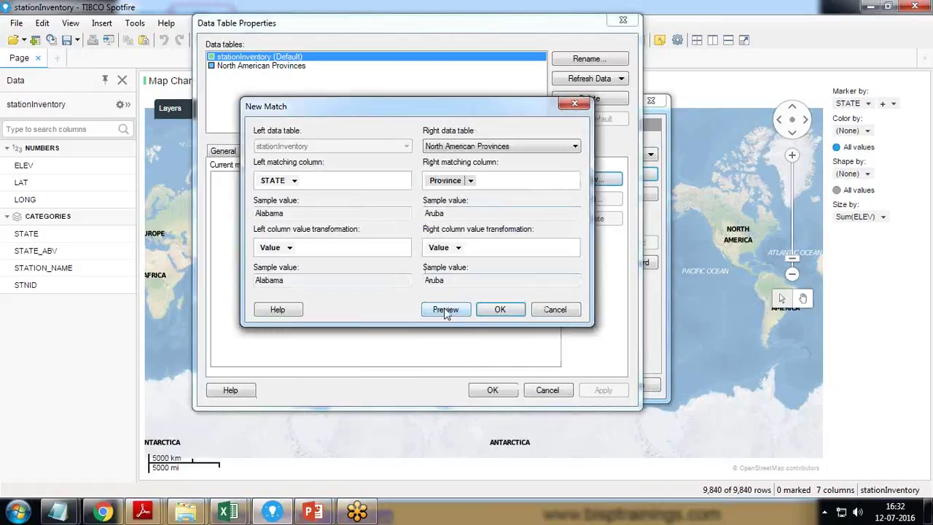
left_click(444, 307)
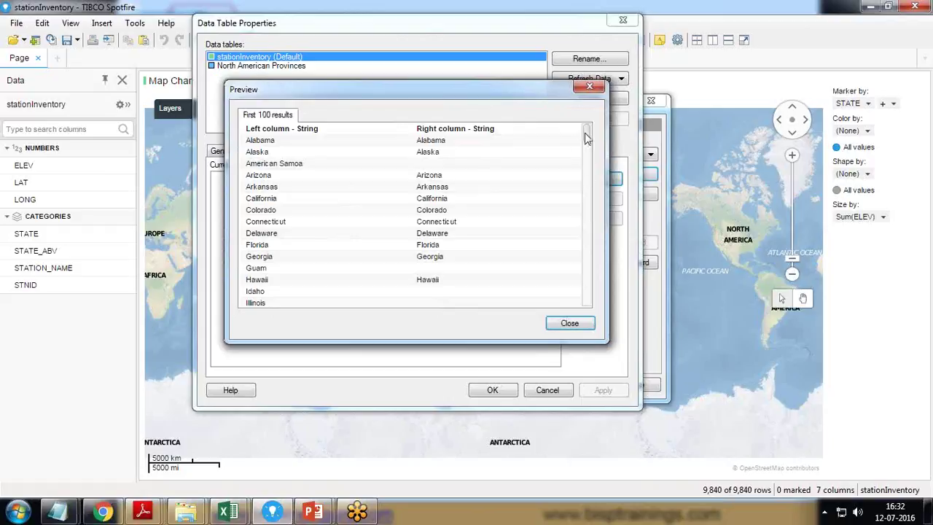
mouse_move(588, 138)
left_mouse_down()
mouse_move(583, 202)
mouse_move(583, 139)
left_mouse_up()
left_click(568, 323)
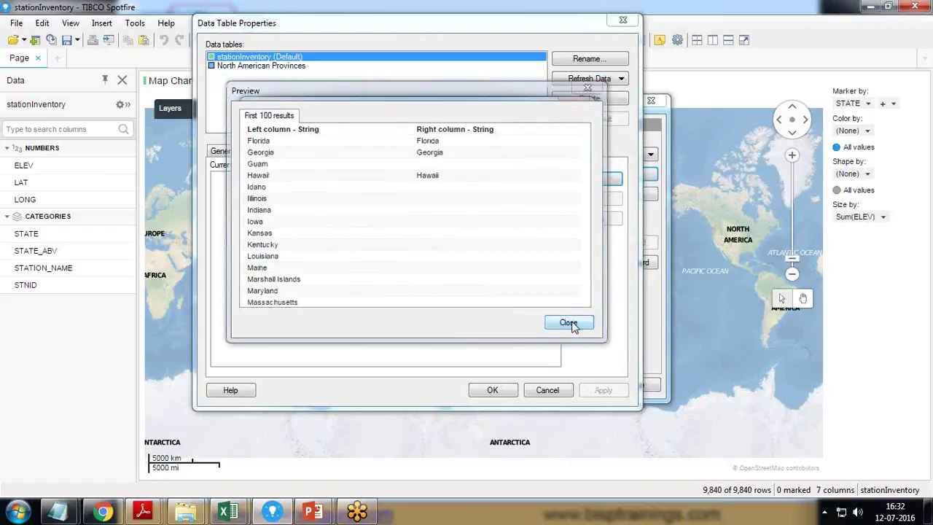
left_click(497, 309)
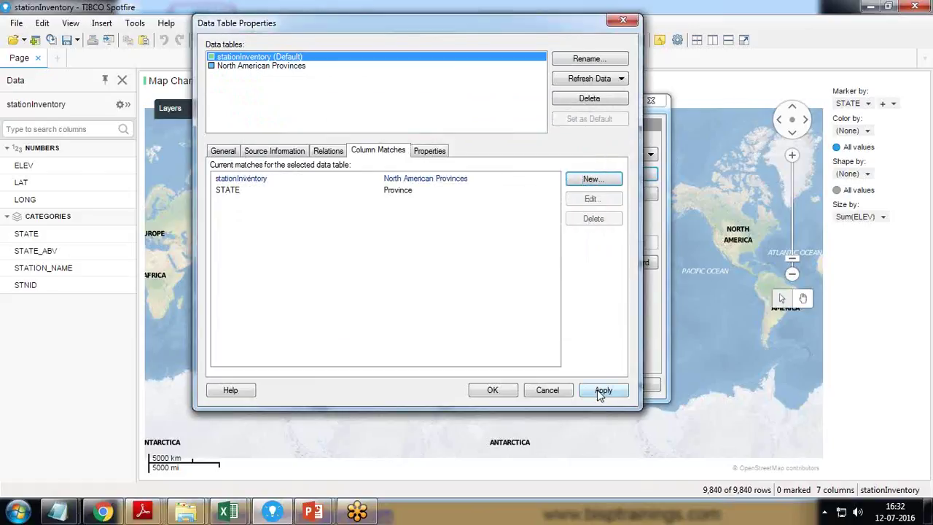
left_click(600, 391)
Close the settings, check the markers over North America, then reopen the stationInventory layer settings
left_click(502, 393)
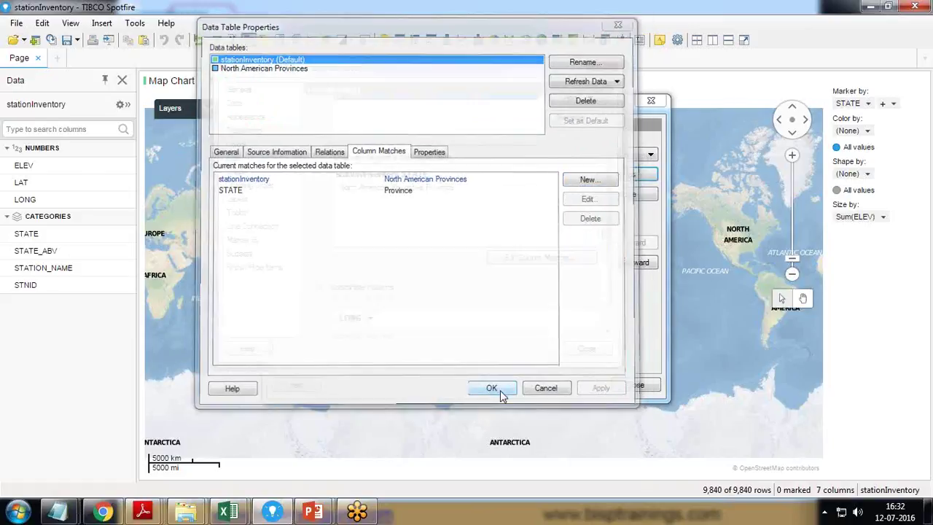
left_click(577, 348)
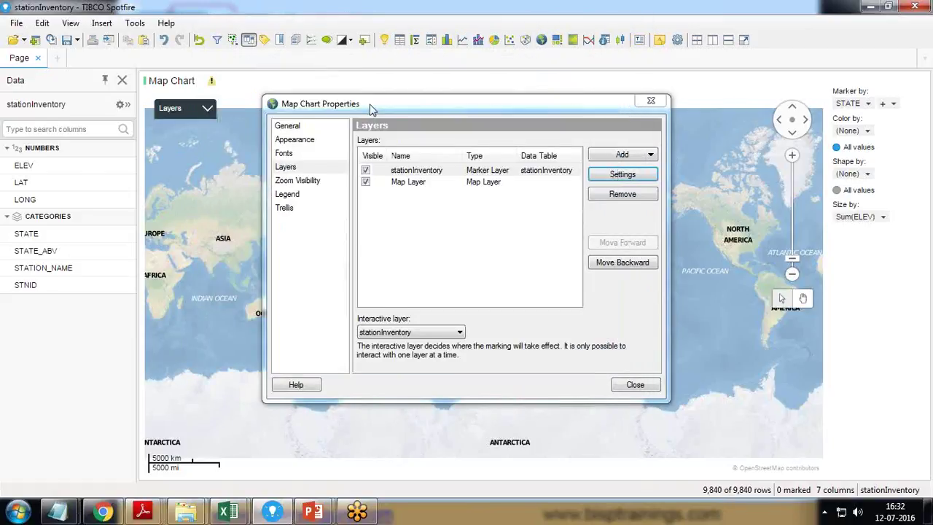
left_click_drag(370, 108, 575, 236)
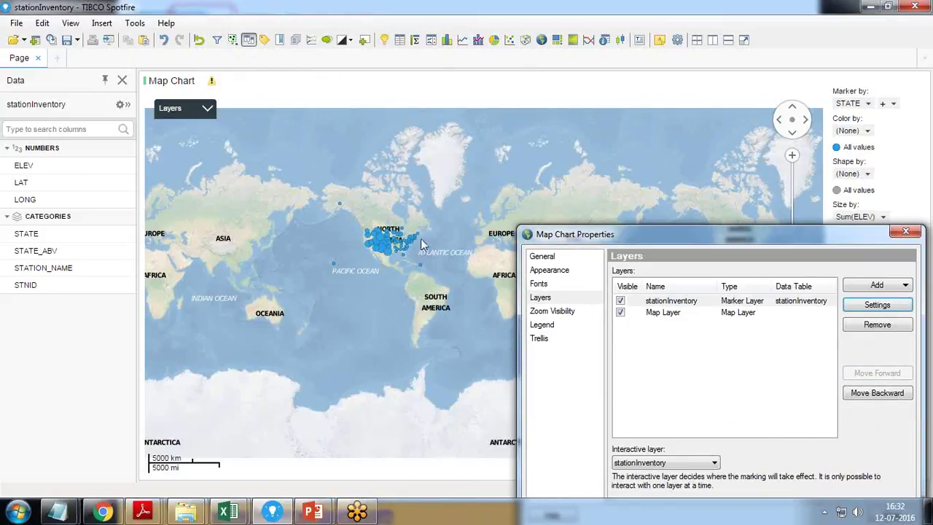
left_click_drag(546, 242, 217, 149)
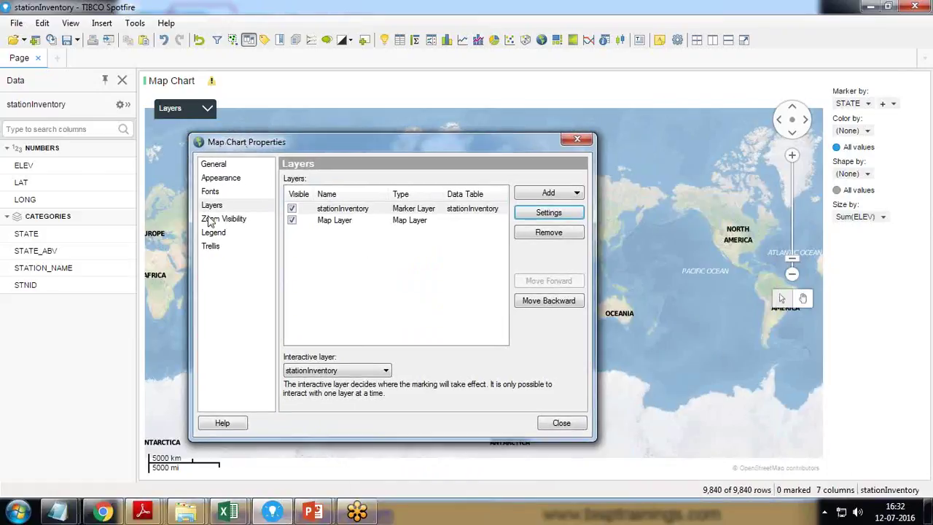
left_click(339, 210)
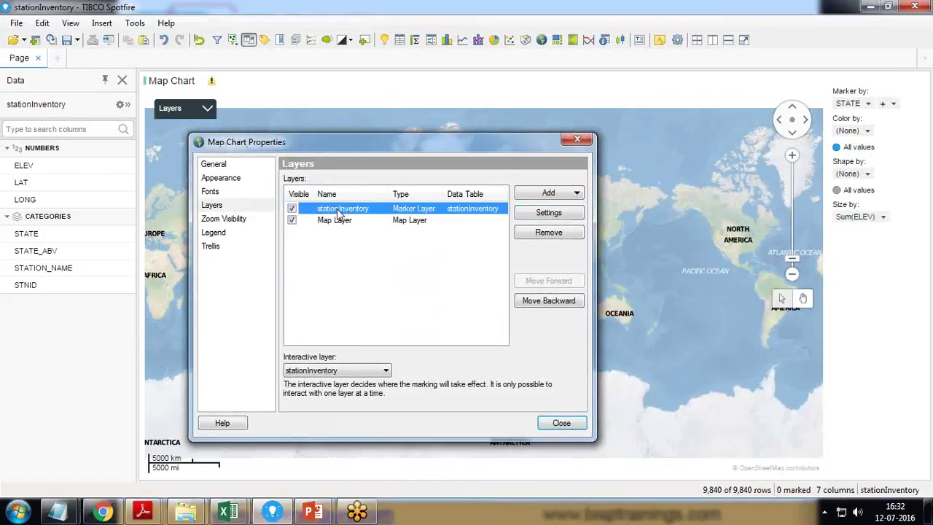
left_click(541, 214)
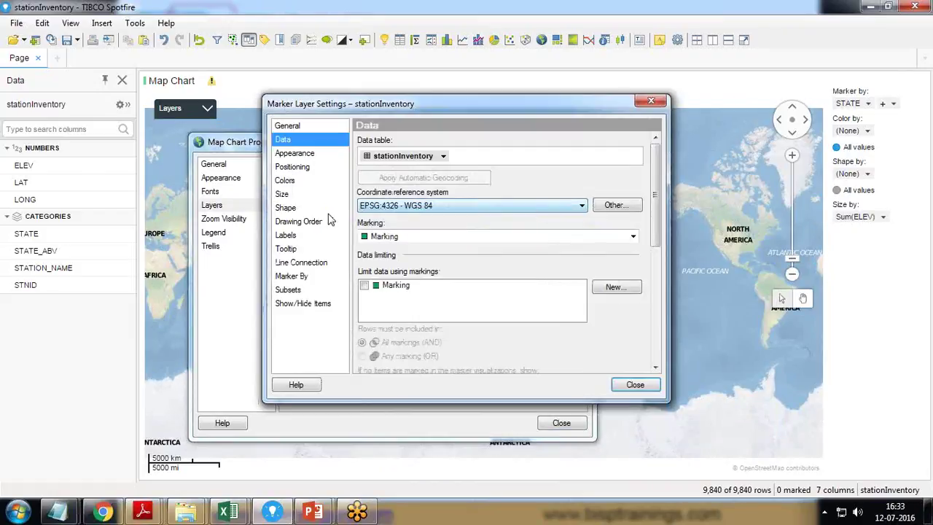
Change the marker shape to diamond and make the markers slightly larger
left_click(294, 174)
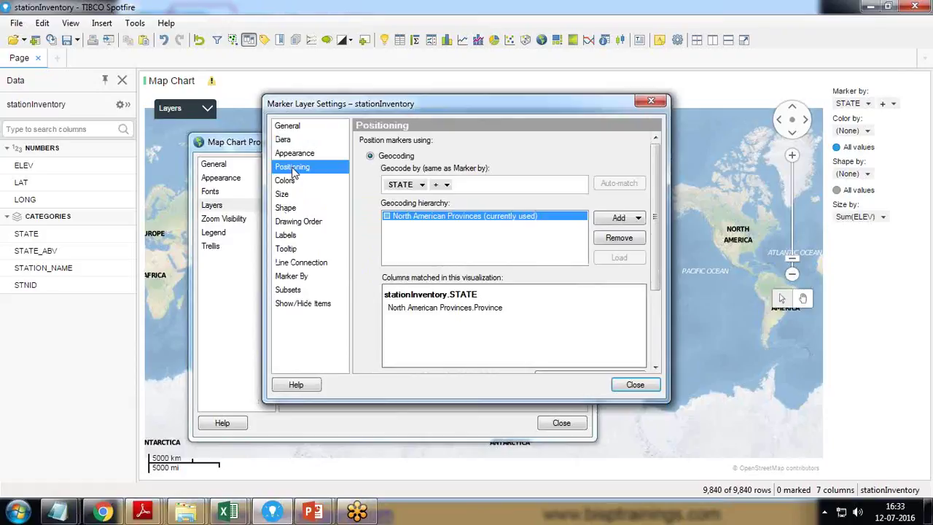
left_click(296, 210)
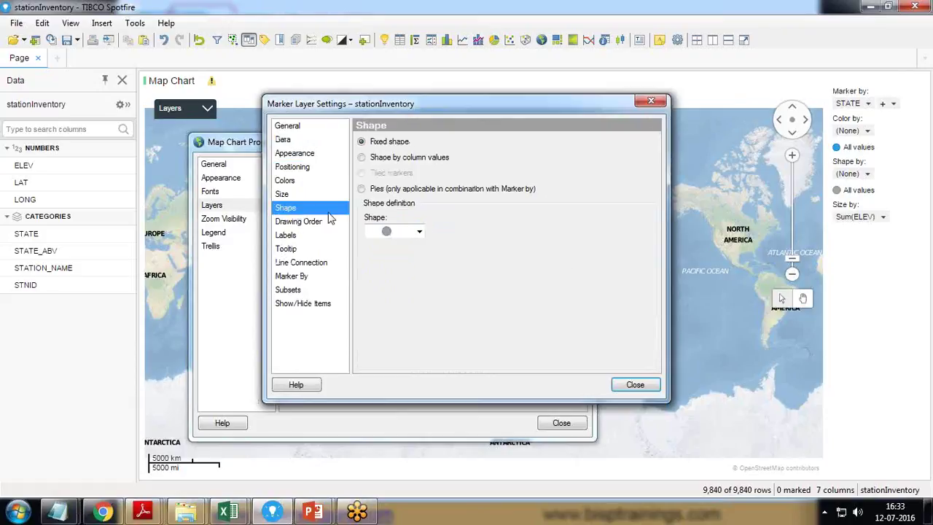
left_click(419, 233)
left_click(404, 249)
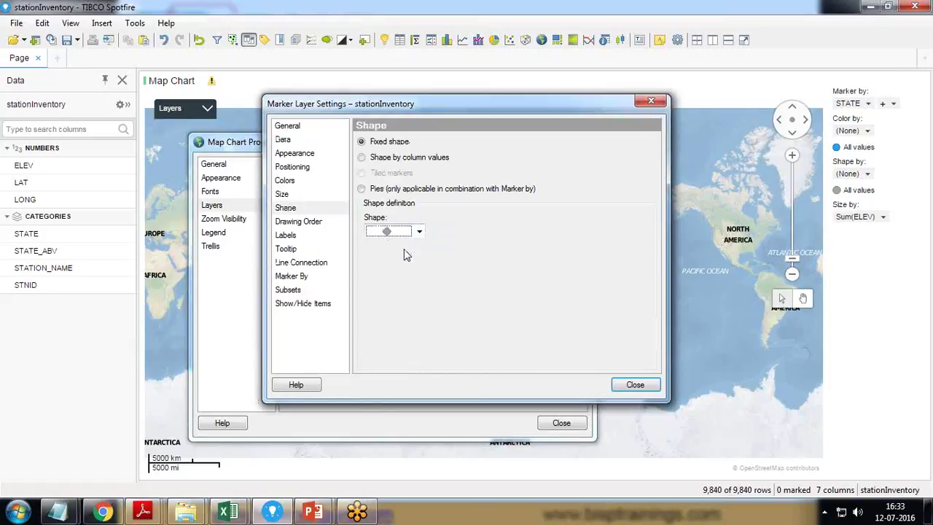
left_click(286, 183)
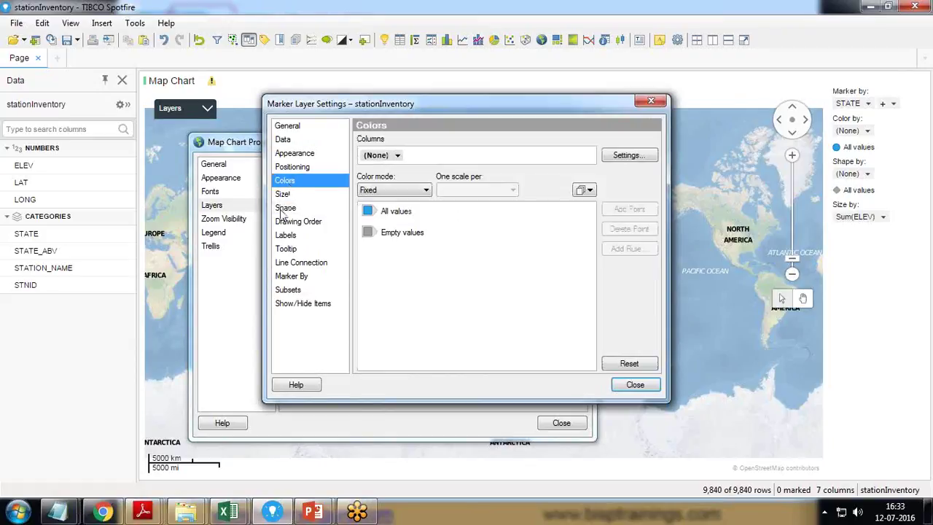
left_click(283, 194)
left_click_drag(391, 153, 408, 158)
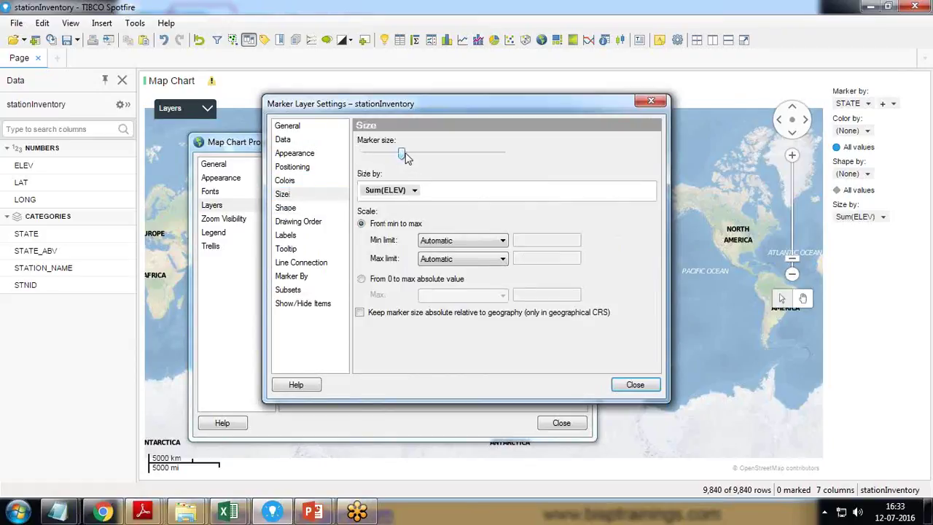
left_click(284, 180)
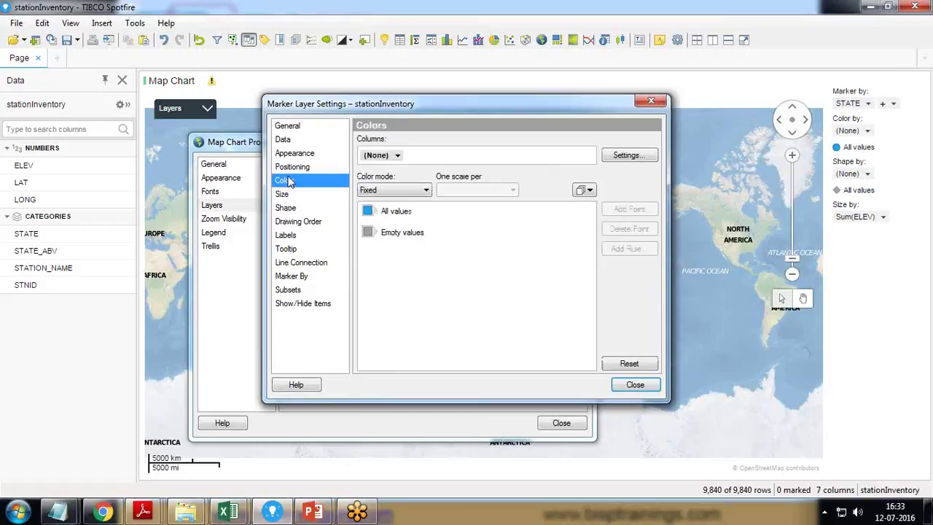
Color the markers by the ELEV column using Avg aggregation
left_click(398, 155)
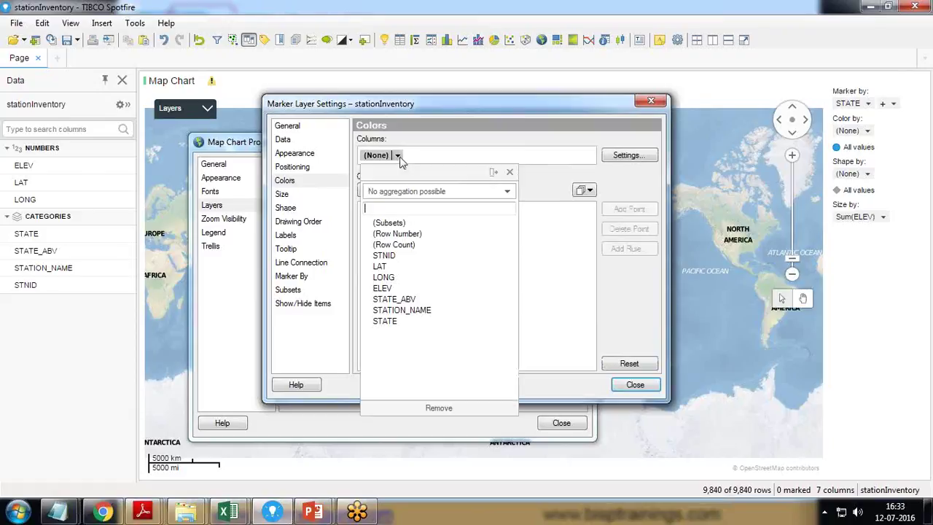
left_click(386, 289)
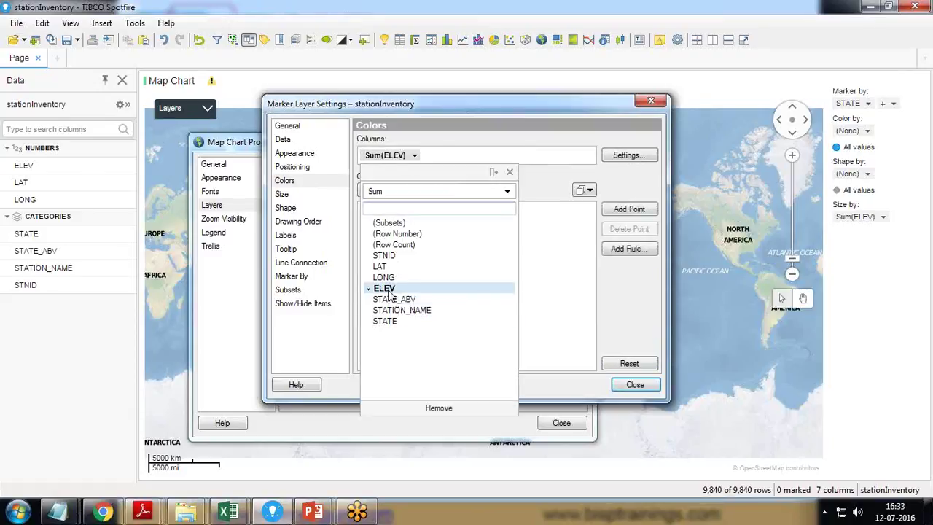
left_click(507, 191)
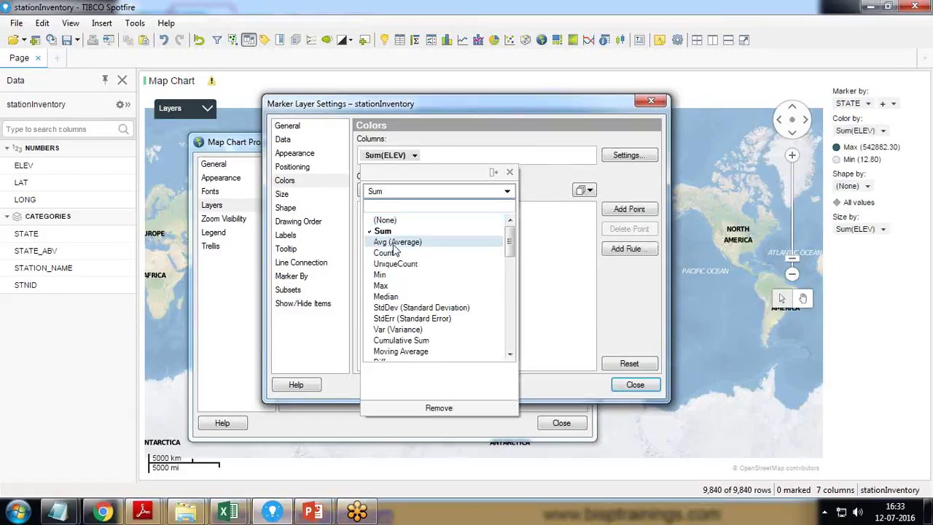
left_click(397, 241)
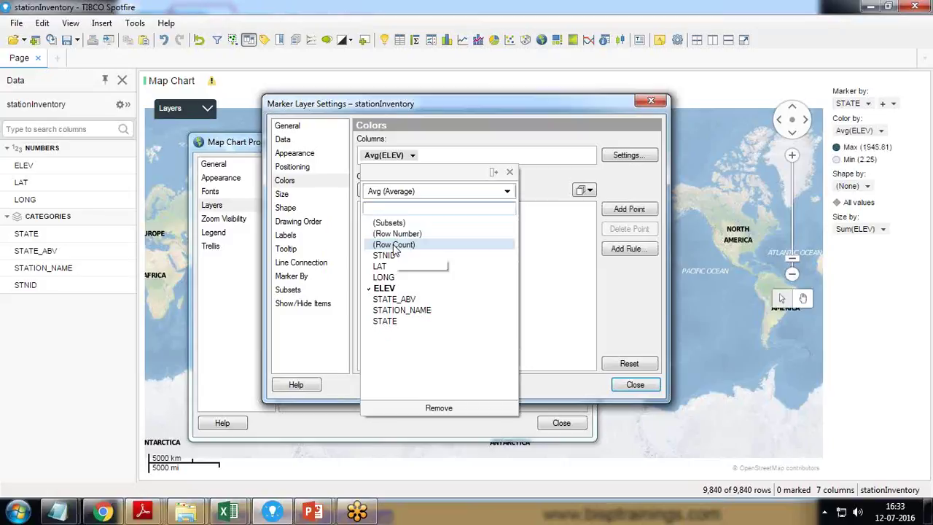
left_click(567, 271)
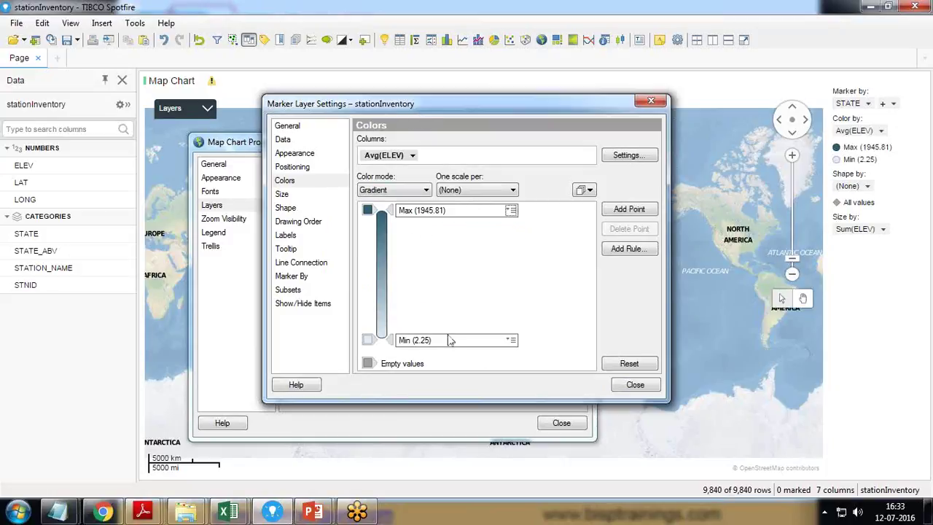
Add three gradient points between Max and Min, including 1465.04 and 974.03
left_click(632, 213)
left_click(615, 210)
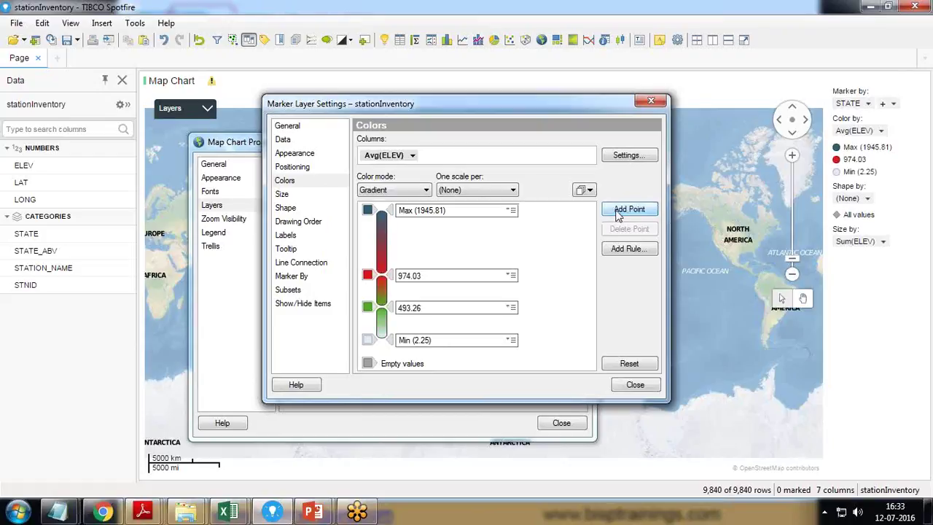
left_click(615, 211)
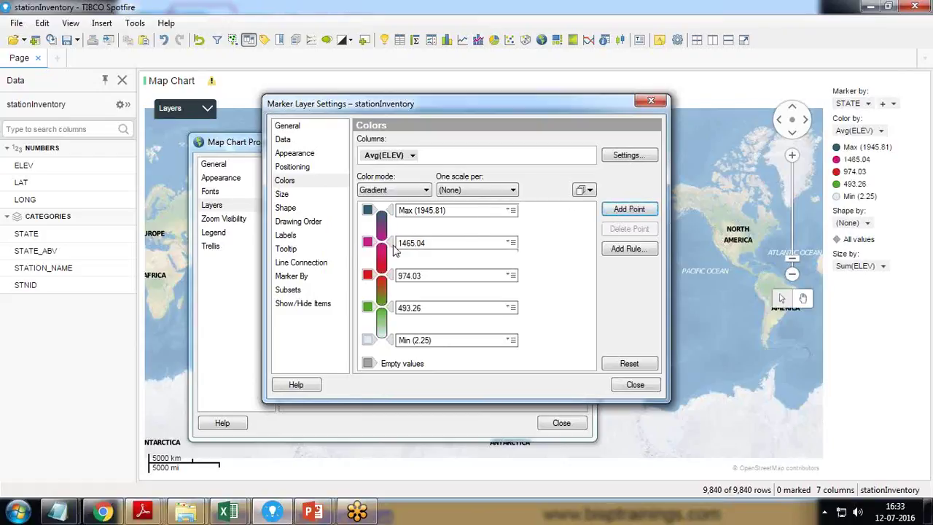
left_click_drag(393, 245, 392, 242)
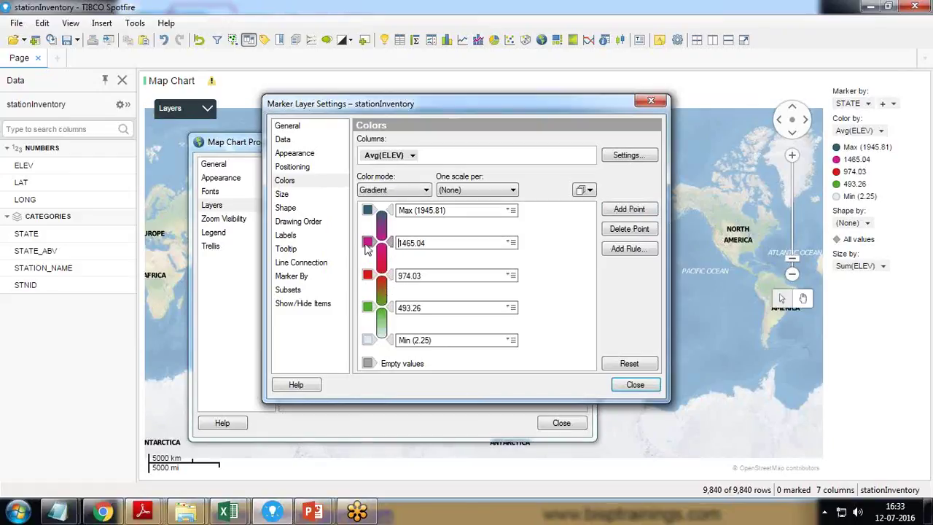
Color the gradient red at Max, yellow at 1465.04, pale yellow at 974.03, light blue-green at Min
left_click(368, 210)
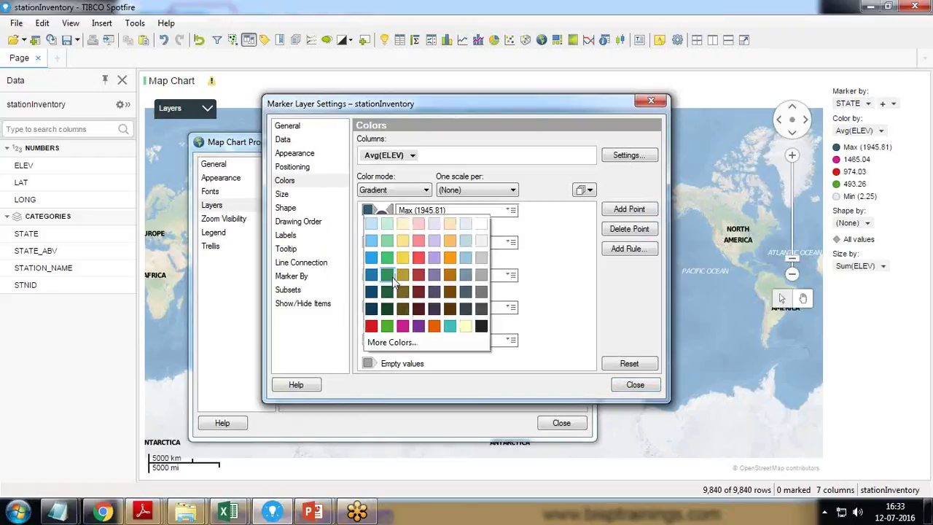
left_click(418, 257)
left_click(368, 242)
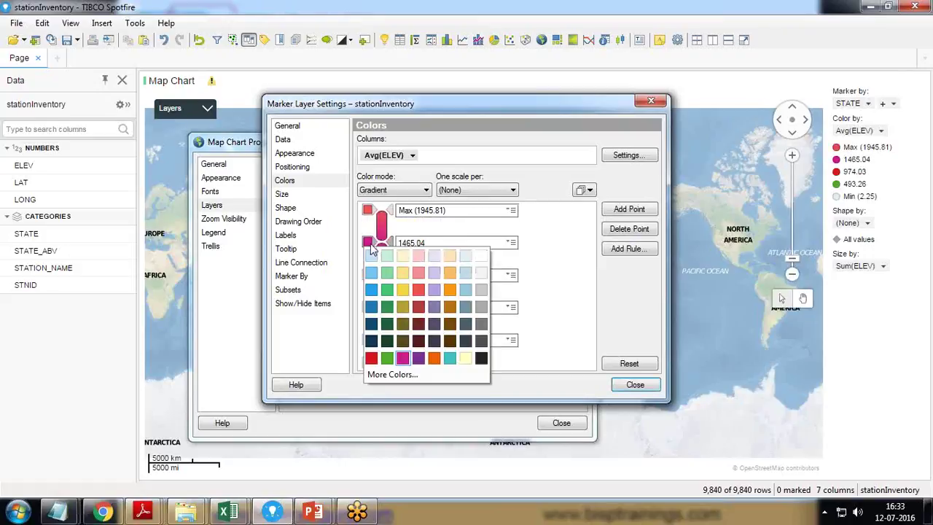
left_click(403, 290)
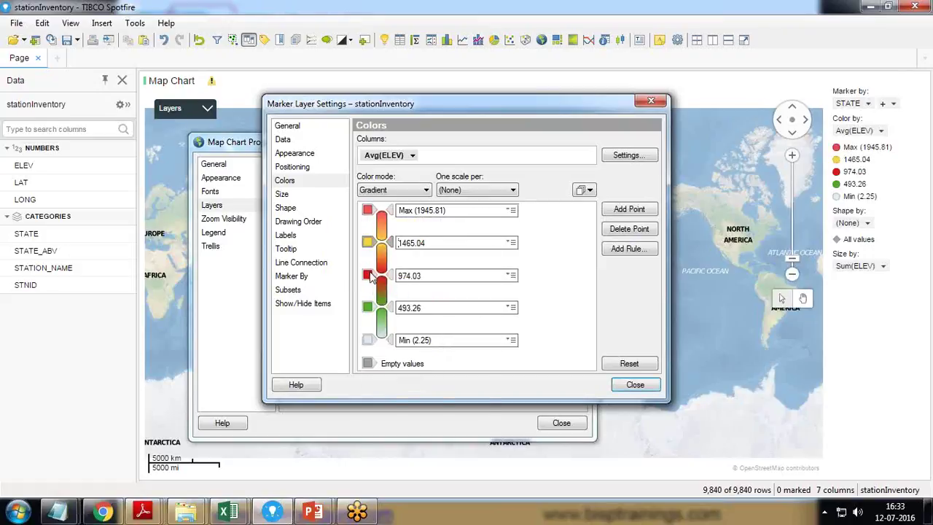
left_click(368, 275)
left_click(403, 305)
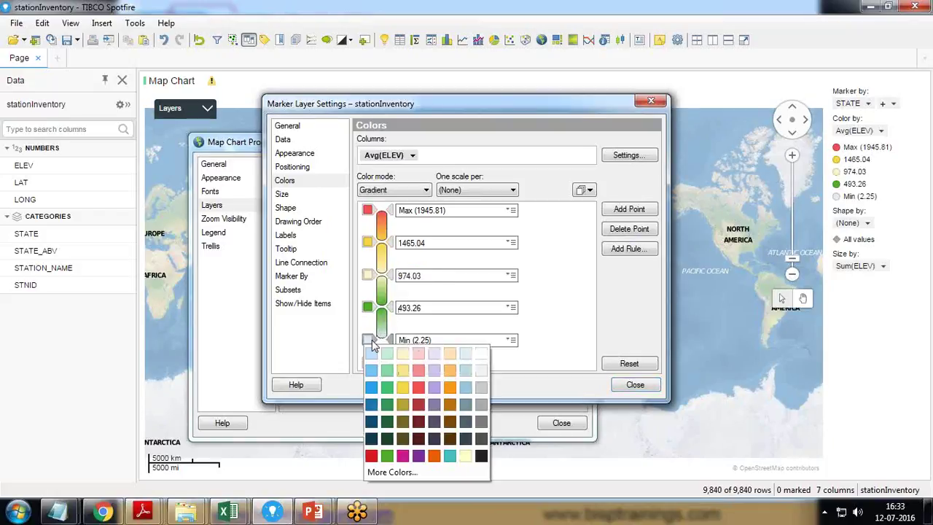
left_click(368, 339)
left_click(387, 355)
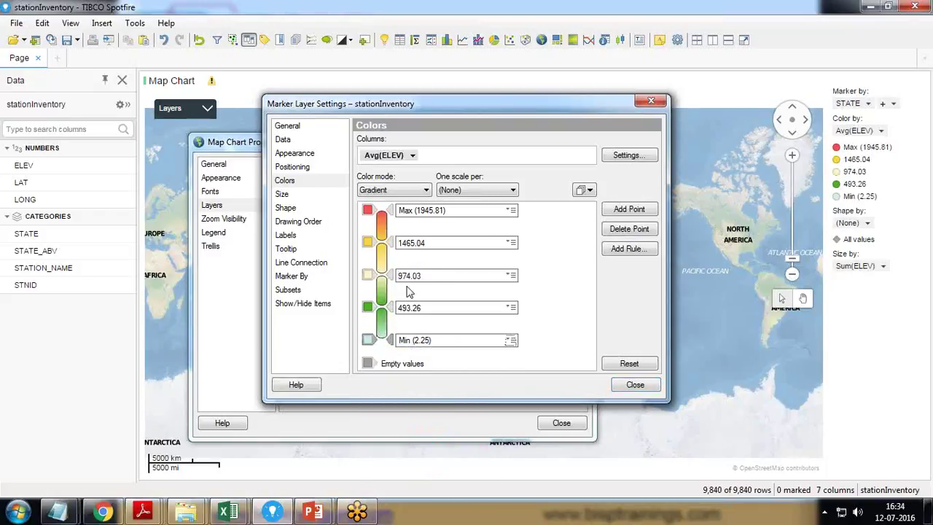
left_click(635, 386)
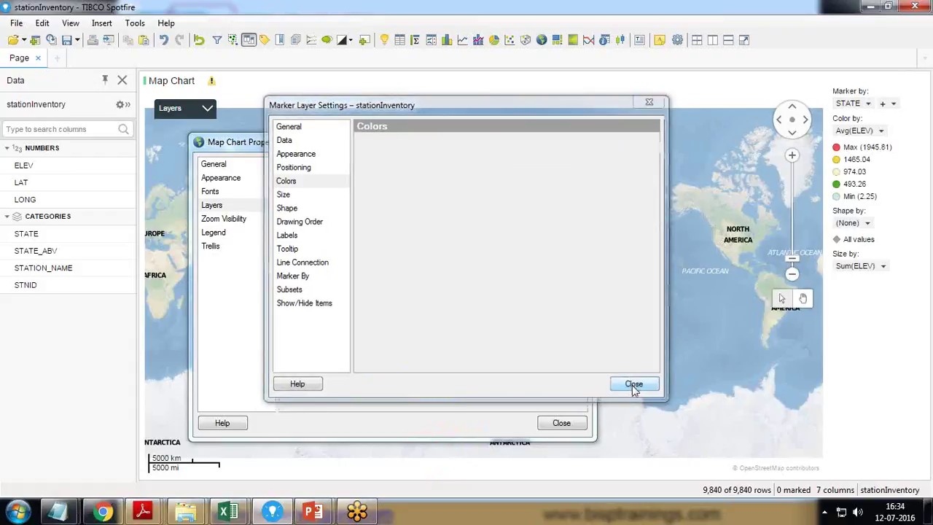
Close Map Chart Properties, mark the diamond markers over North America and zoom in two levels
left_click(564, 425)
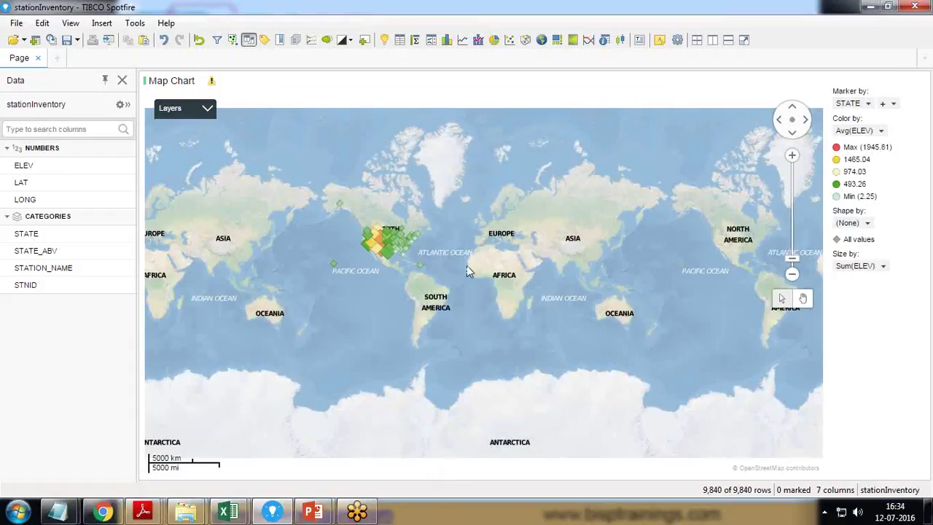
left_click_drag(302, 188, 512, 353)
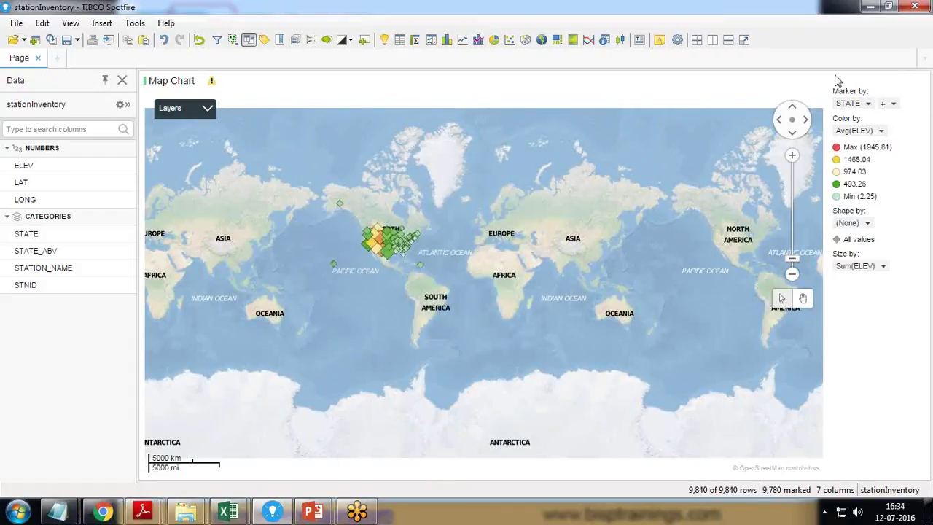
left_click(791, 156)
left_click(792, 156)
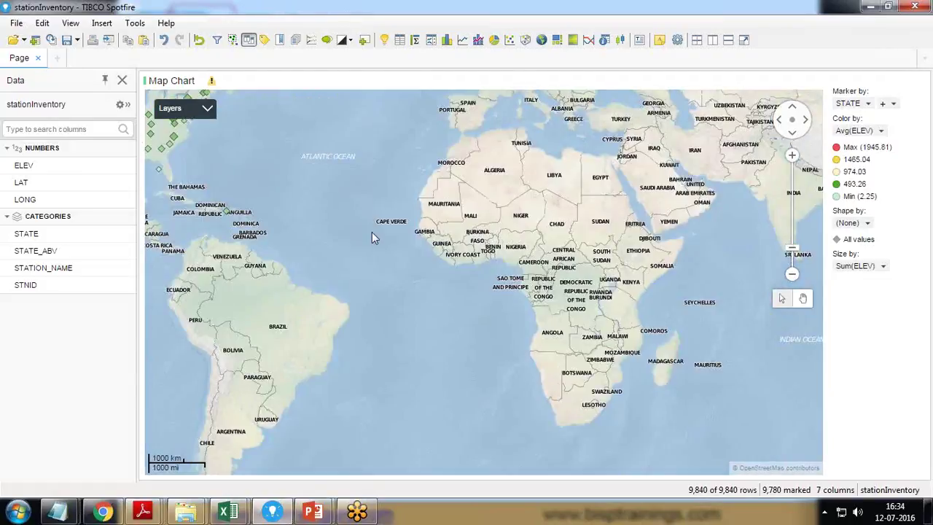
Pan west and north and zoom in once more to centre the map on the United States
left_click(778, 119)
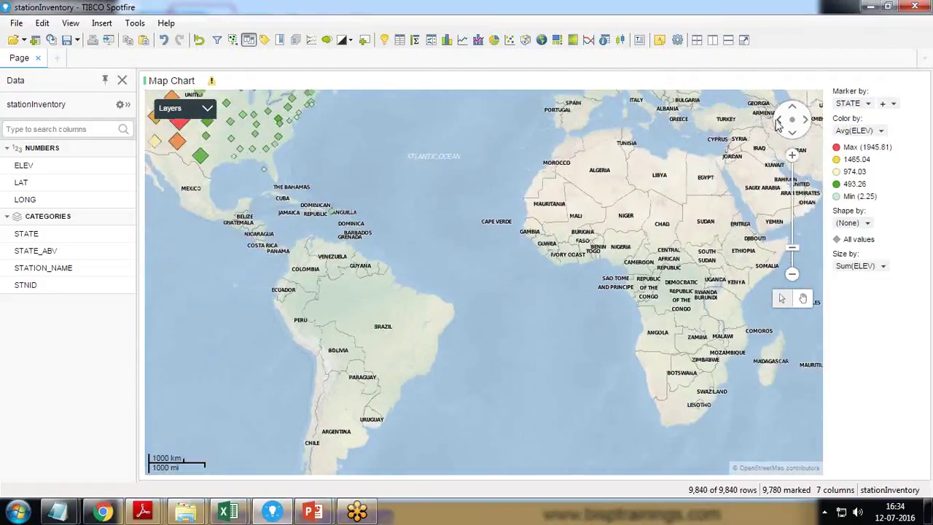
left_click(779, 120)
left_click(778, 119)
left_click(792, 108)
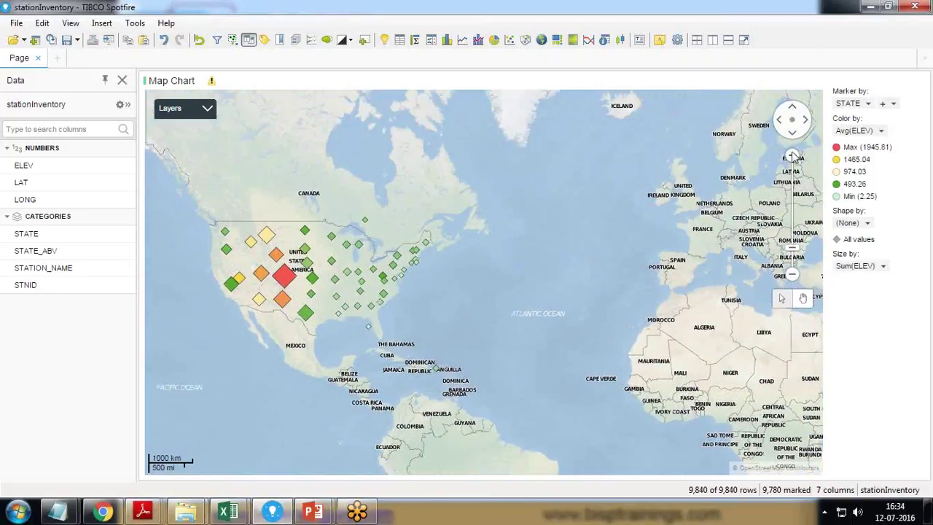
left_click(791, 155)
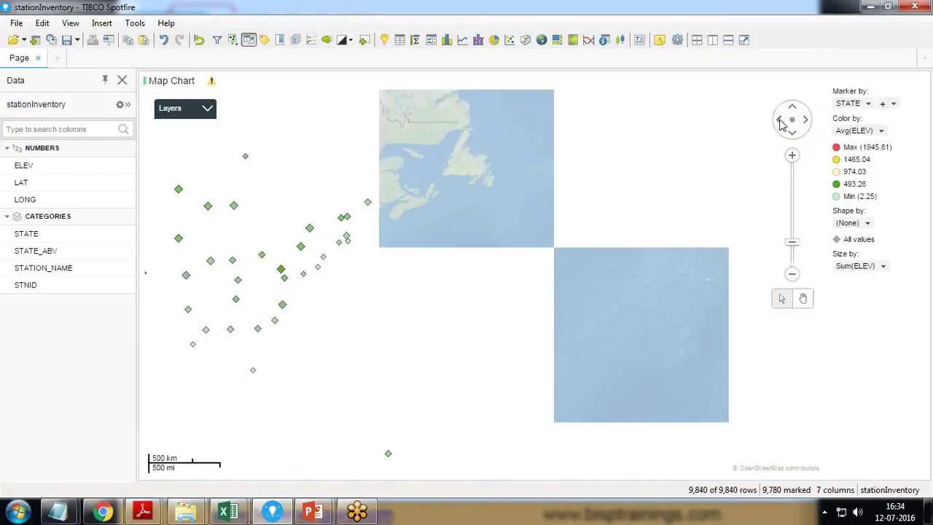
left_click(778, 121)
left_click(779, 122)
left_click(781, 123)
left_click(780, 122)
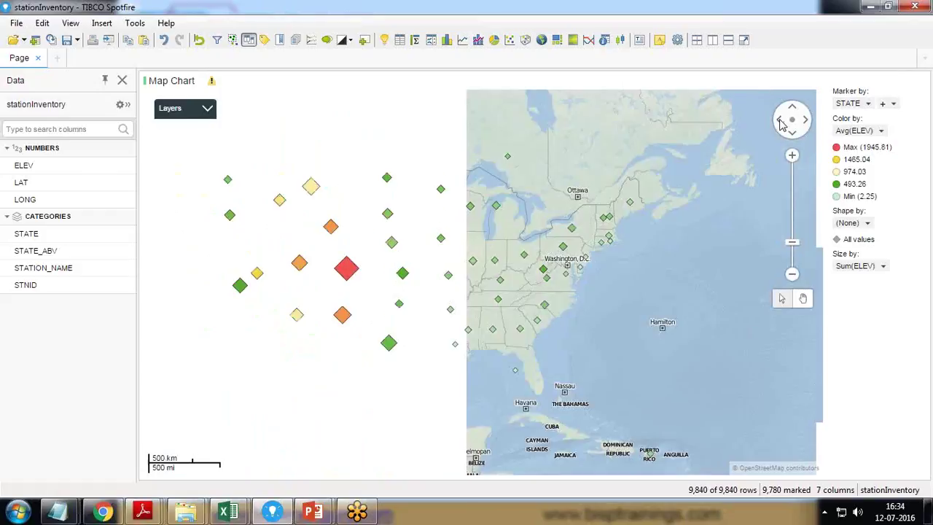